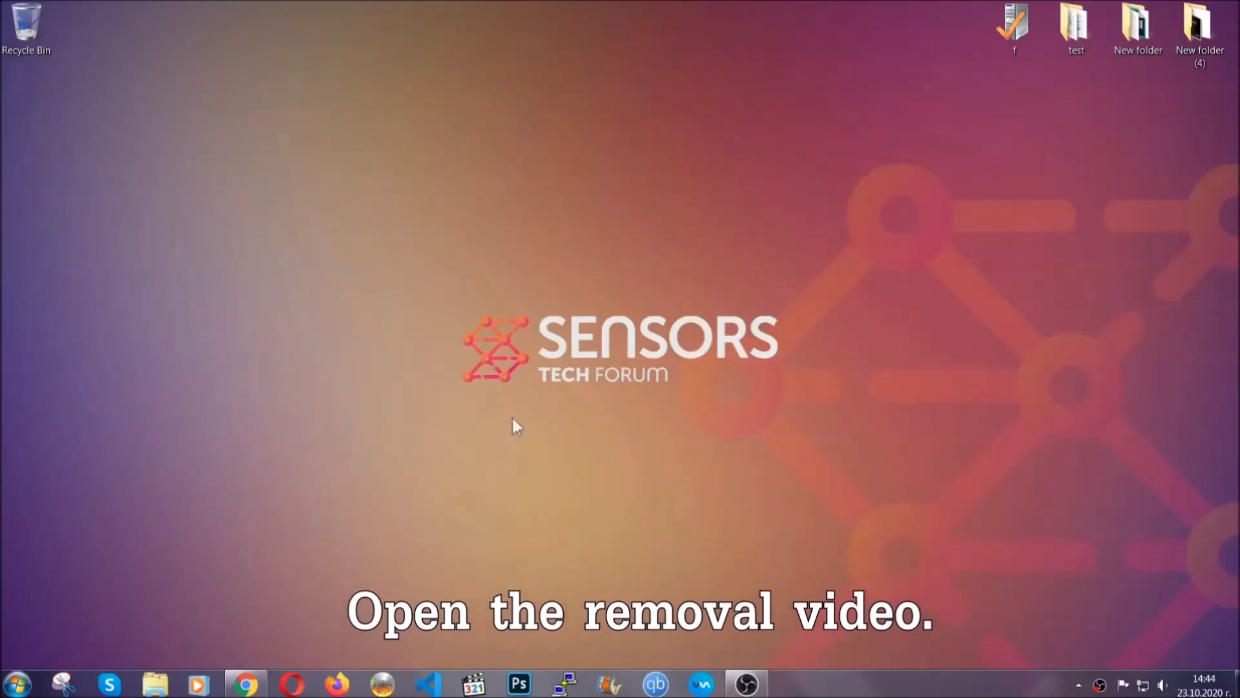
# Step: Download SpyHunter-Installer.exe from the SensorsTechForum SpyHunter page in Chrome and launch it
pyautogui.click(247, 686)
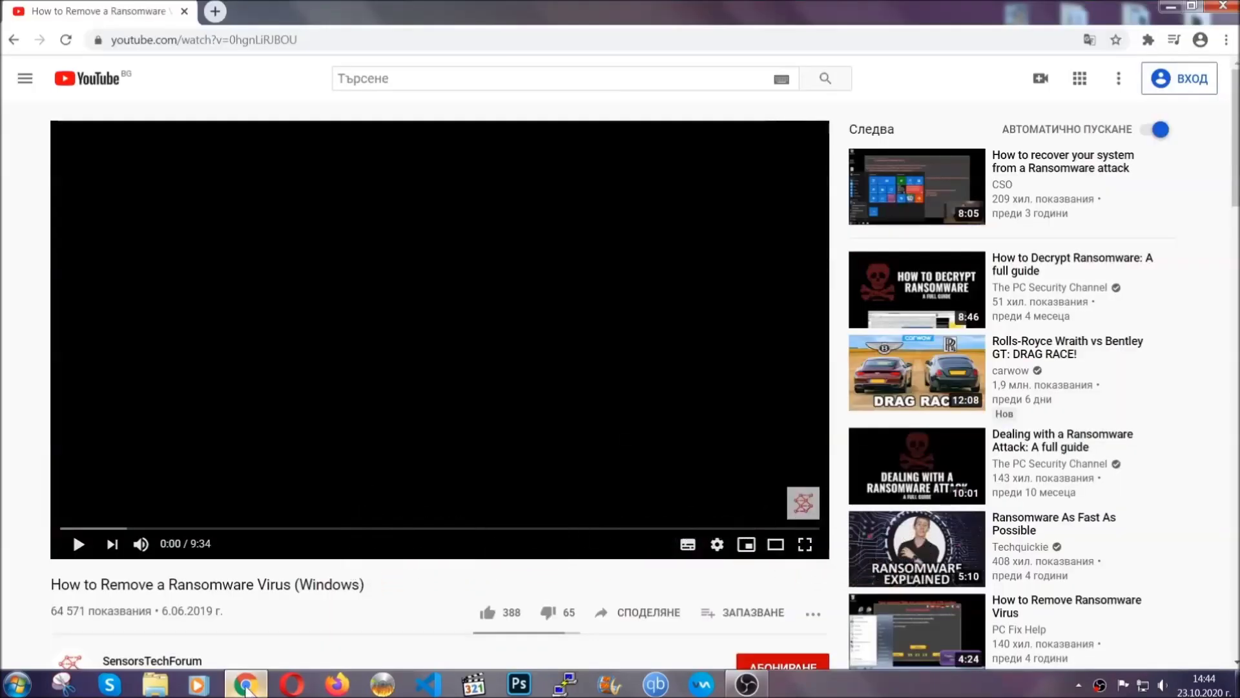
pyautogui.scroll(-3, 228, 527)
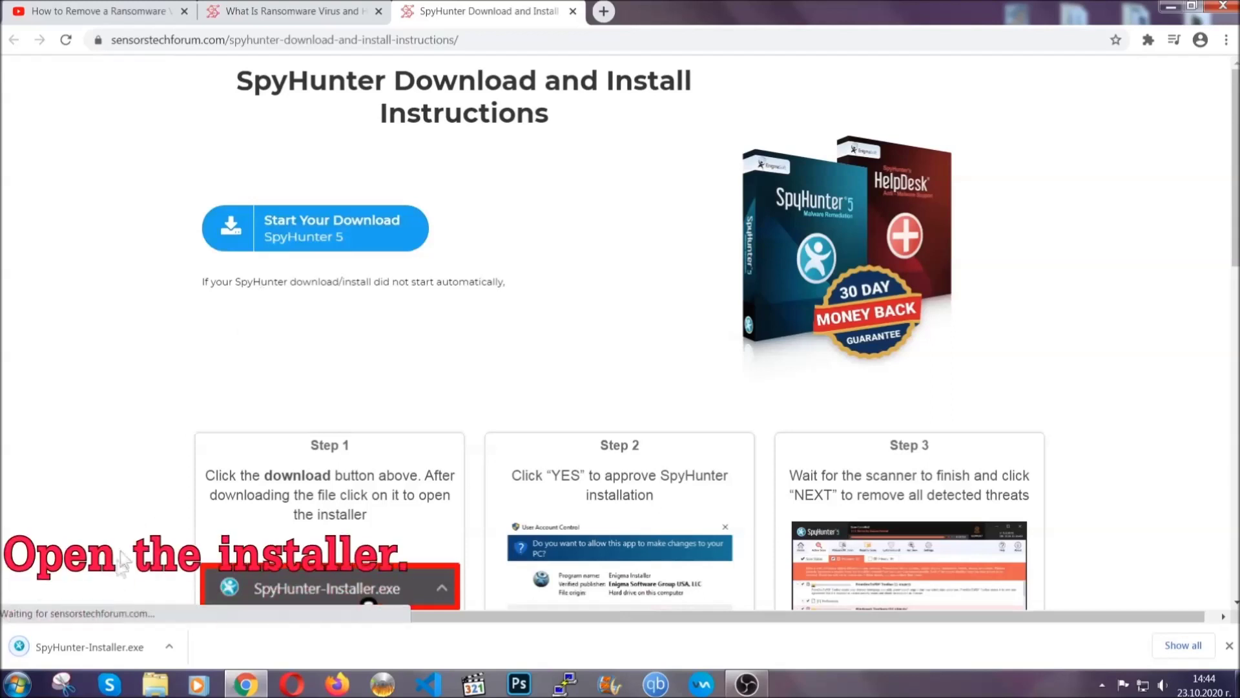
pyautogui.click(88, 645)
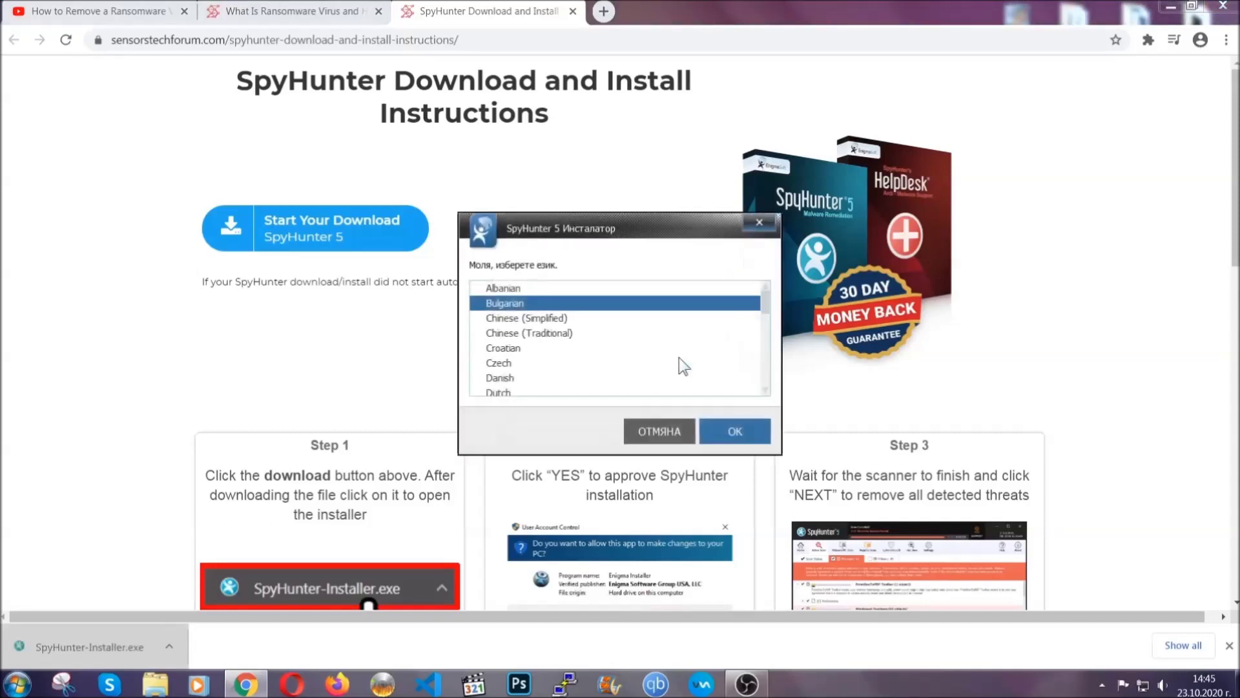
# Step: Install SpyHunter 5 in English, accepting the EULA and Privacy Policy, through to Setup Successful
pyautogui.scroll(-3, 644, 360)
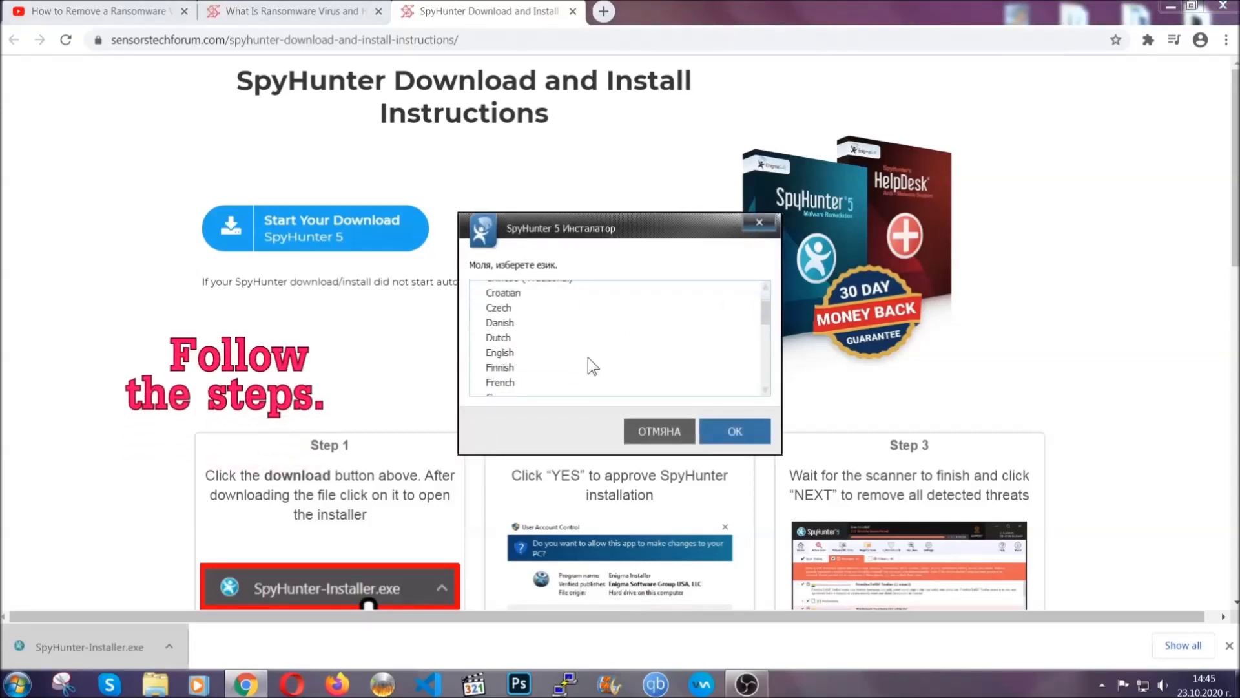
pyautogui.click(585, 352)
pyautogui.click(723, 431)
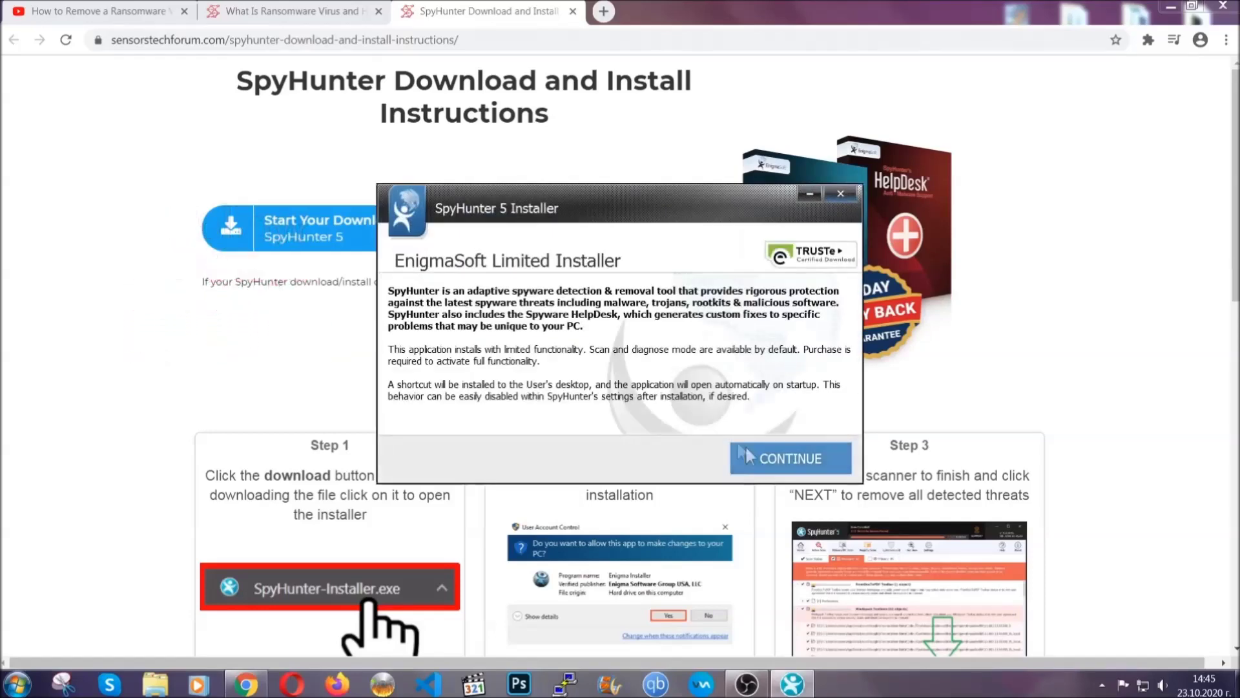
pyautogui.click(746, 452)
pyautogui.click(711, 418)
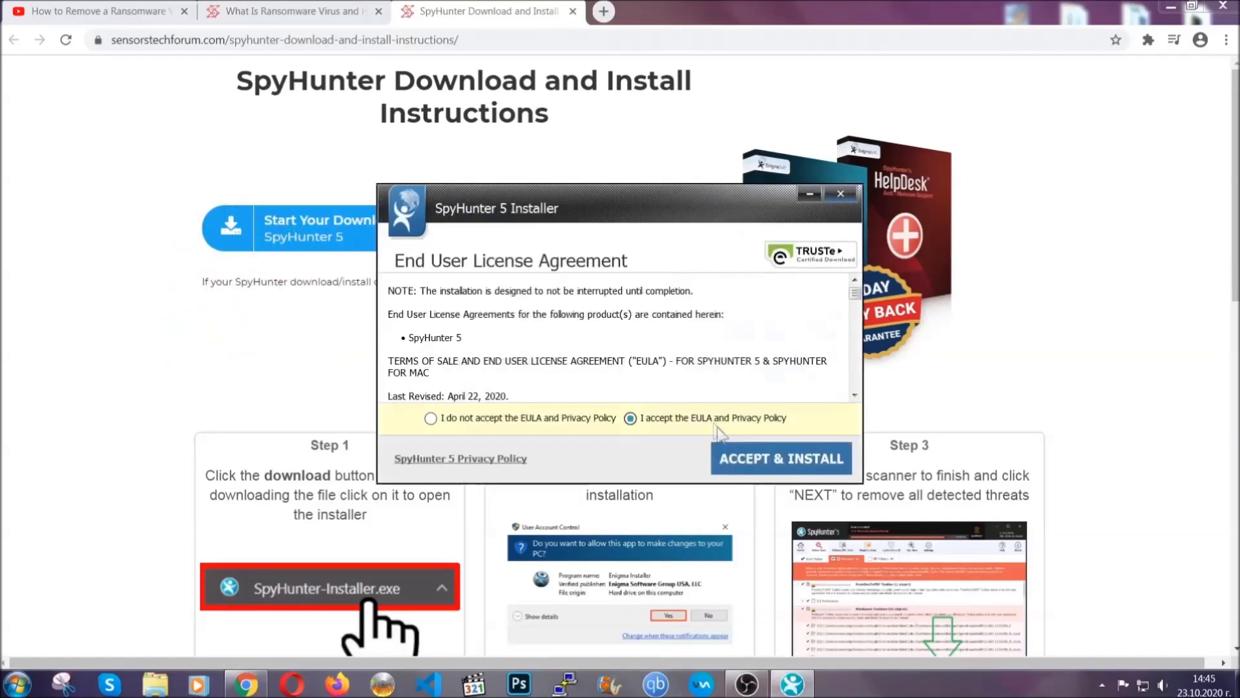
pyautogui.click(740, 458)
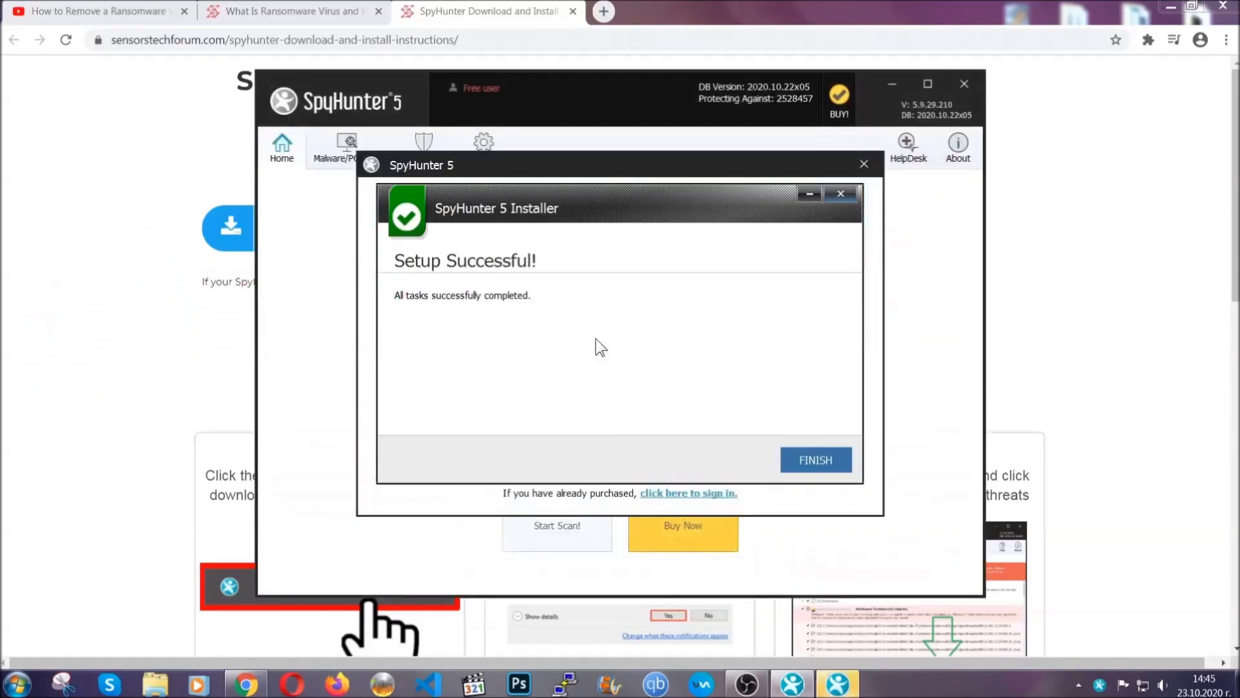
pyautogui.click(793, 463)
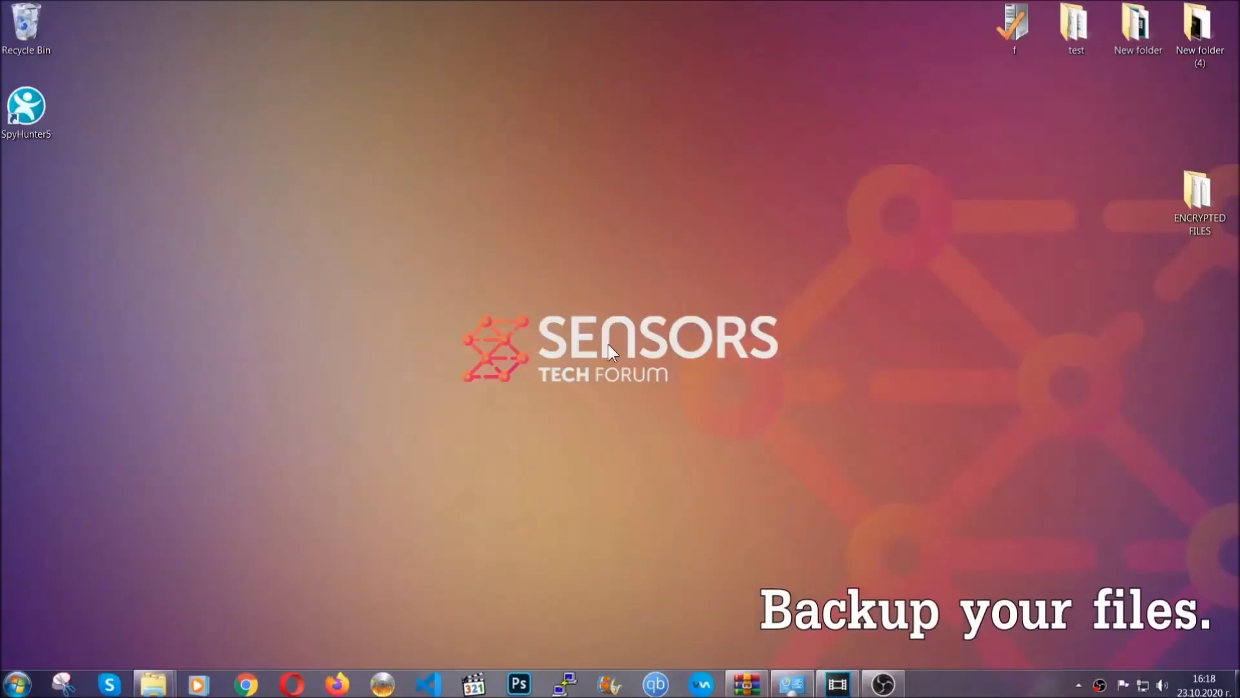
# Step: Copy the six .efji files from the ENCRYPTED FILES folder
pyautogui.doubleClick(1192, 199)
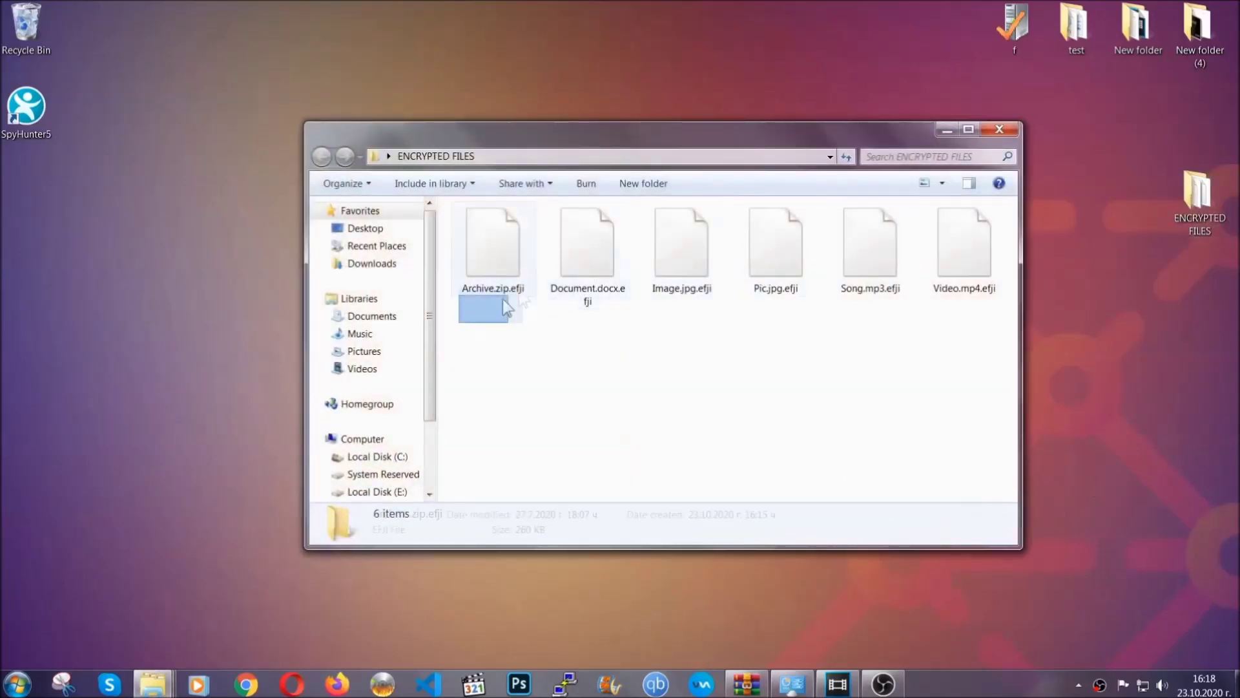
pyautogui.moveTo(507, 309); pyautogui.dragTo(970, 230)
pyautogui.rightClick(970, 230)
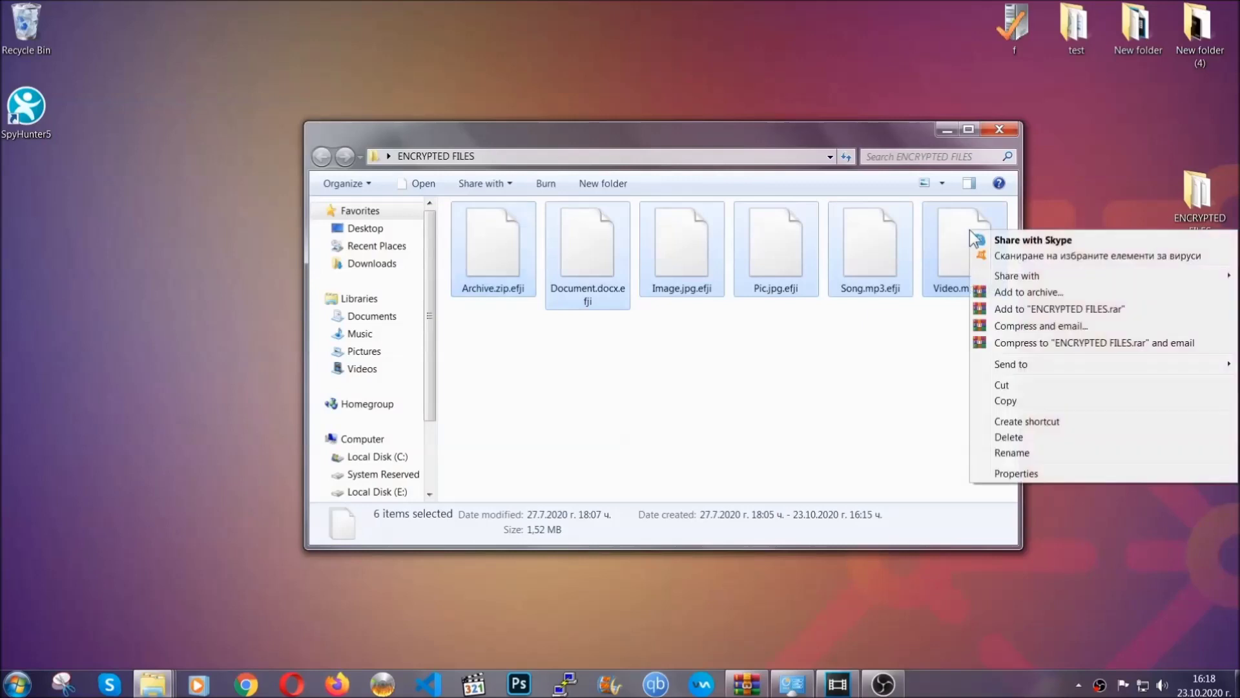
pyautogui.click(1005, 403)
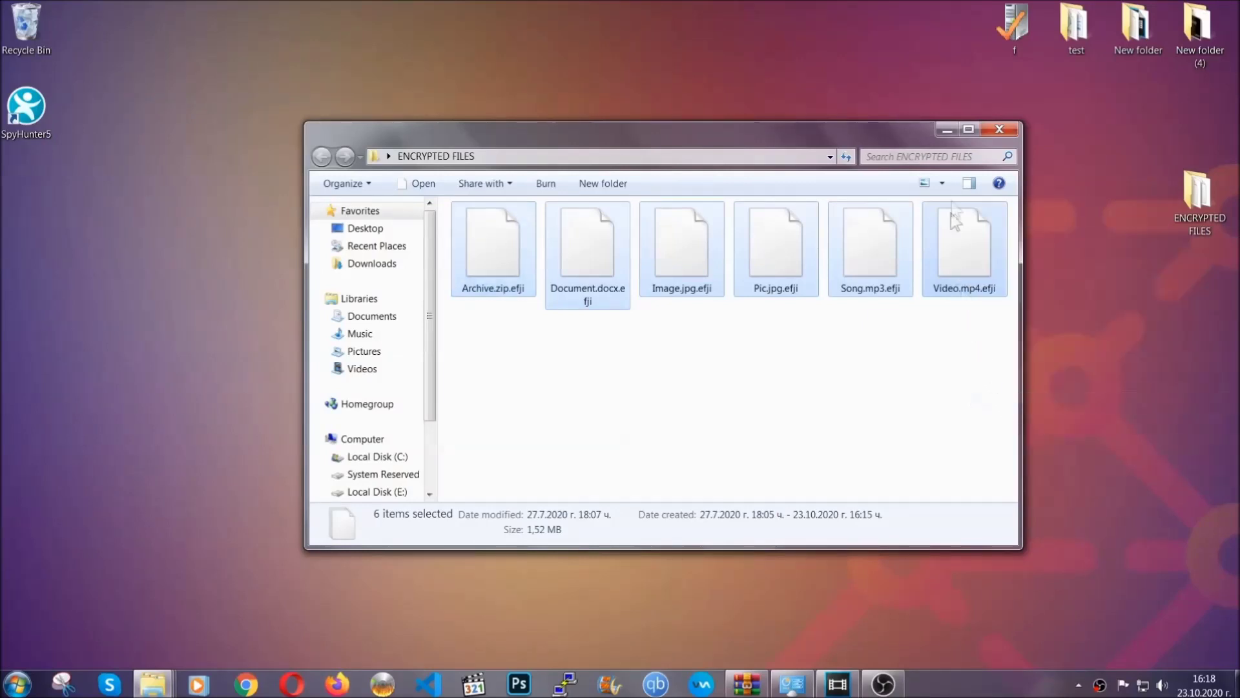
# Step: Paste the copied files onto FLASH DRIVE (H:) via Computer, then close the window
pyautogui.click(948, 130)
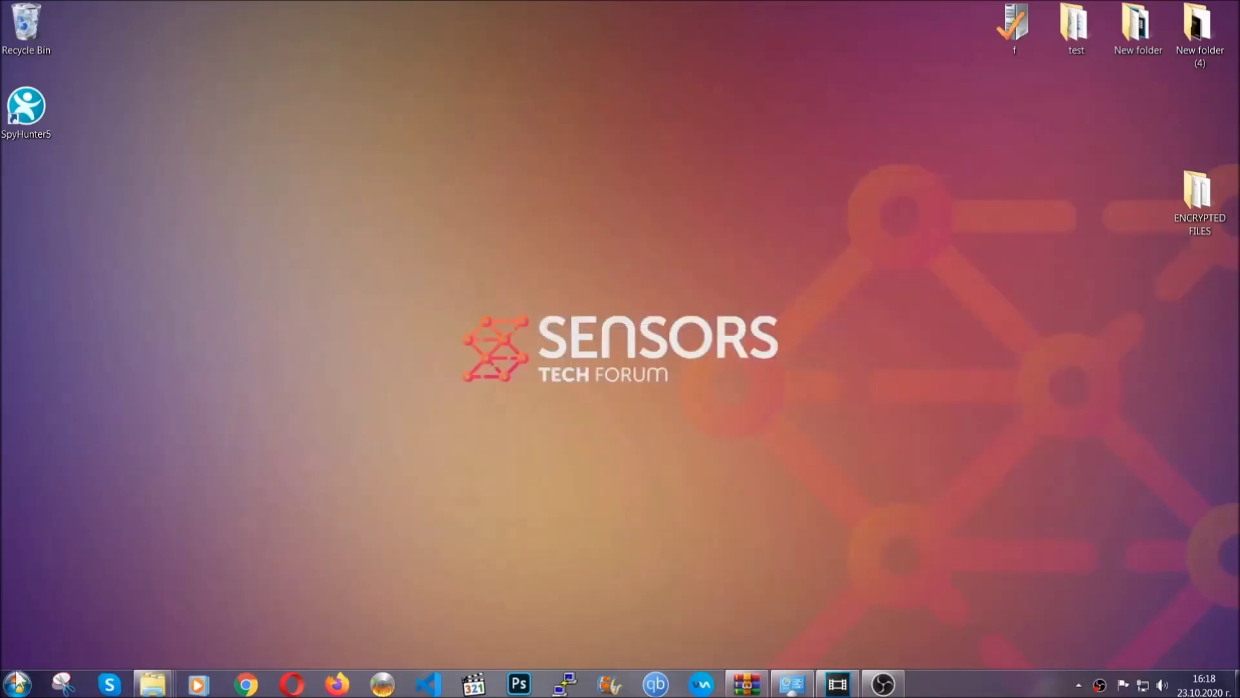
pyautogui.click(17, 682)
pyautogui.click(236, 485)
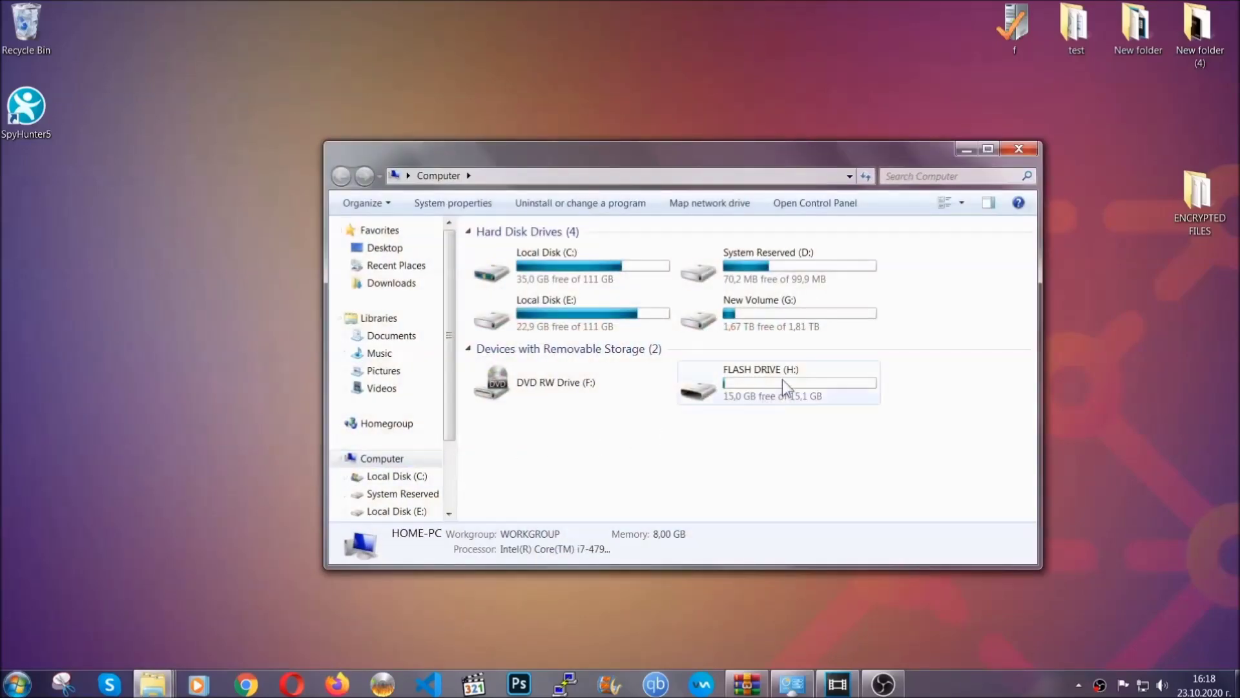
pyautogui.doubleClick(782, 378)
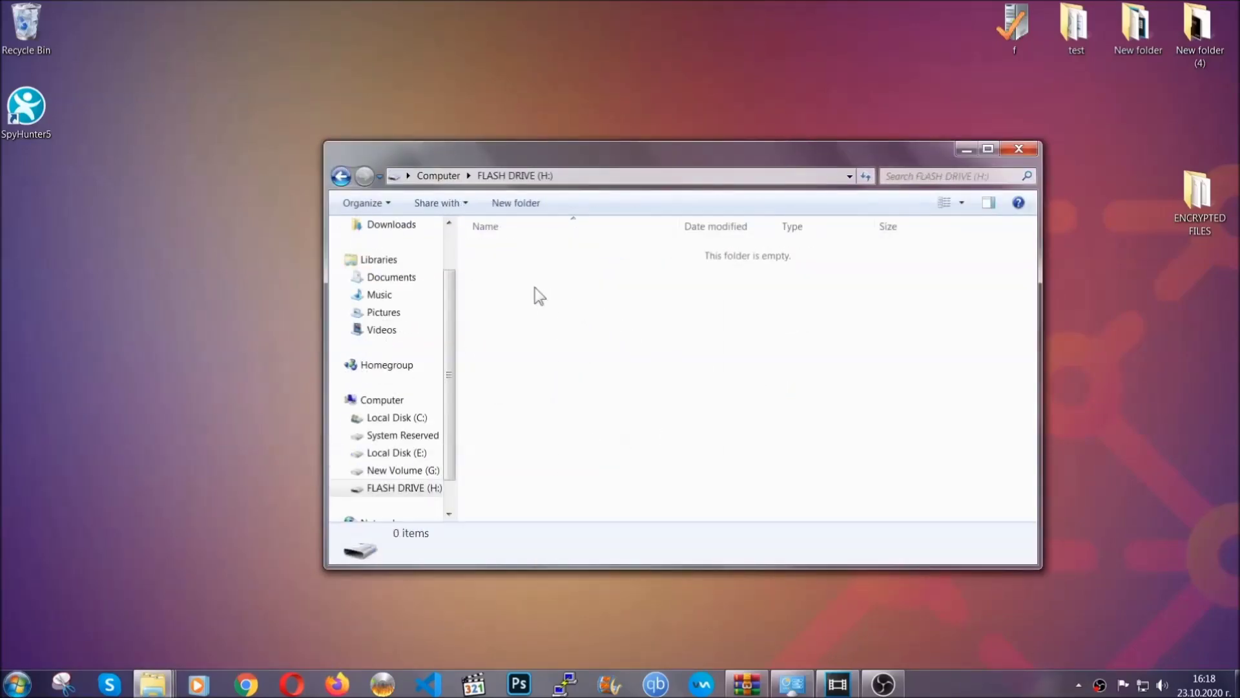
pyautogui.rightClick(536, 292)
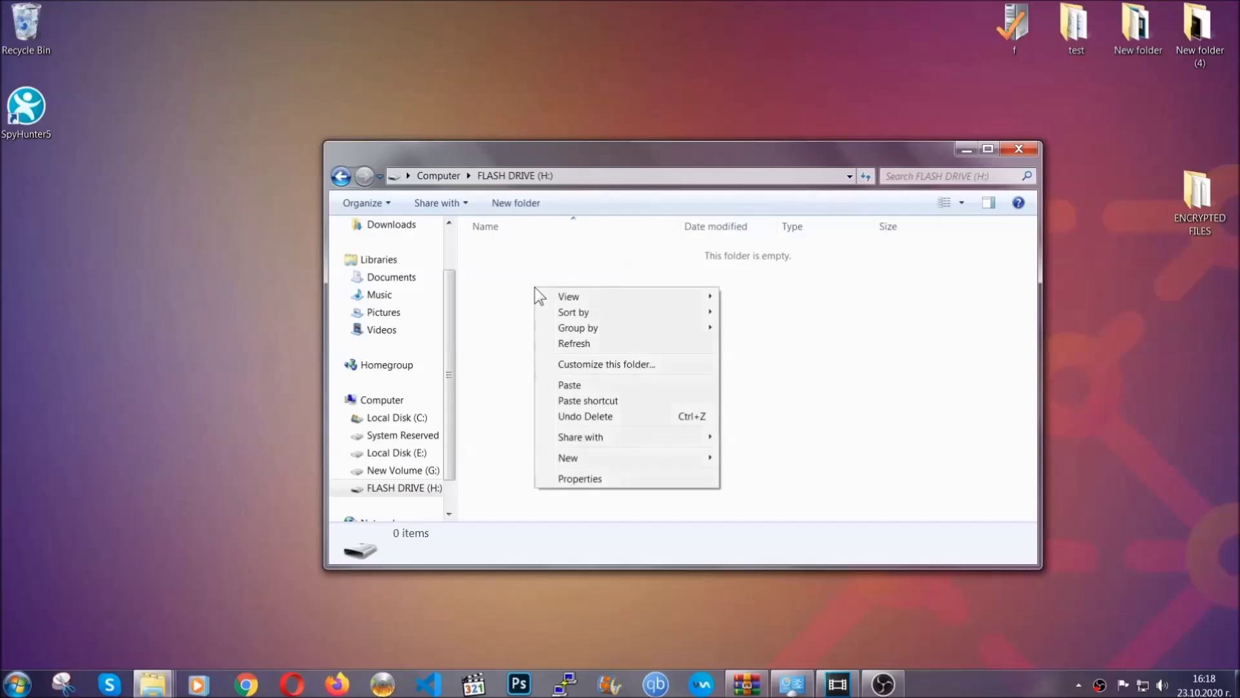
pyautogui.click(564, 386)
pyautogui.click(565, 386)
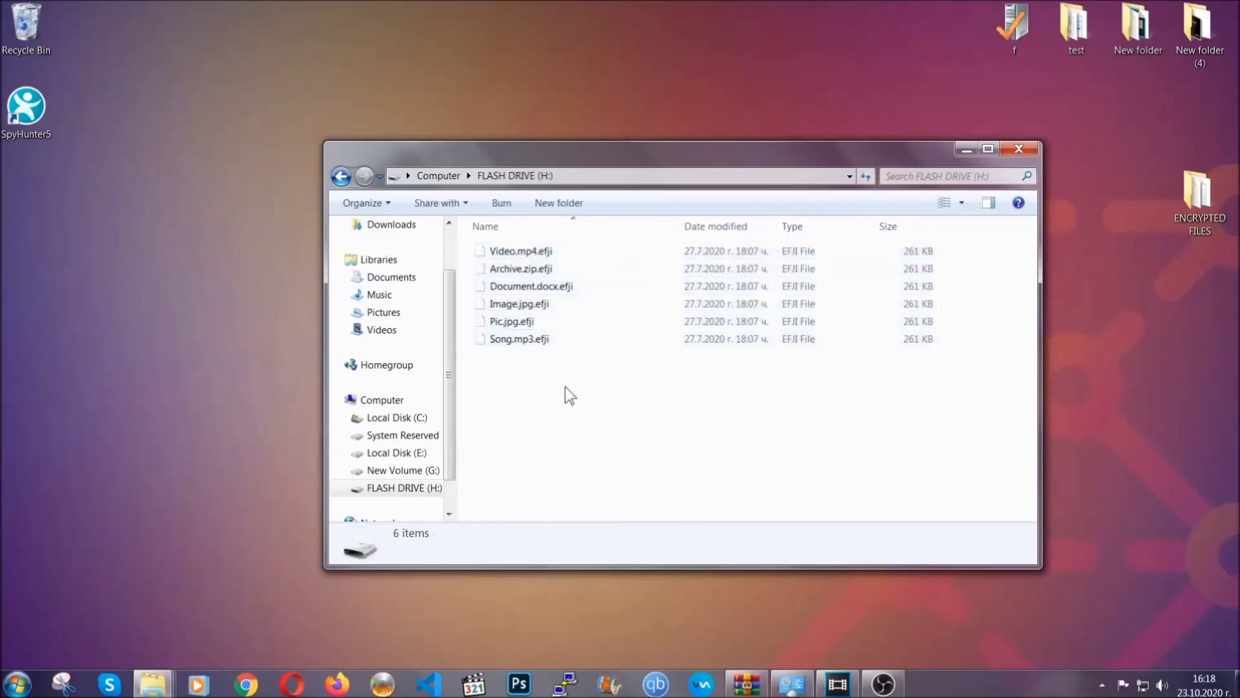
pyautogui.click(1020, 150)
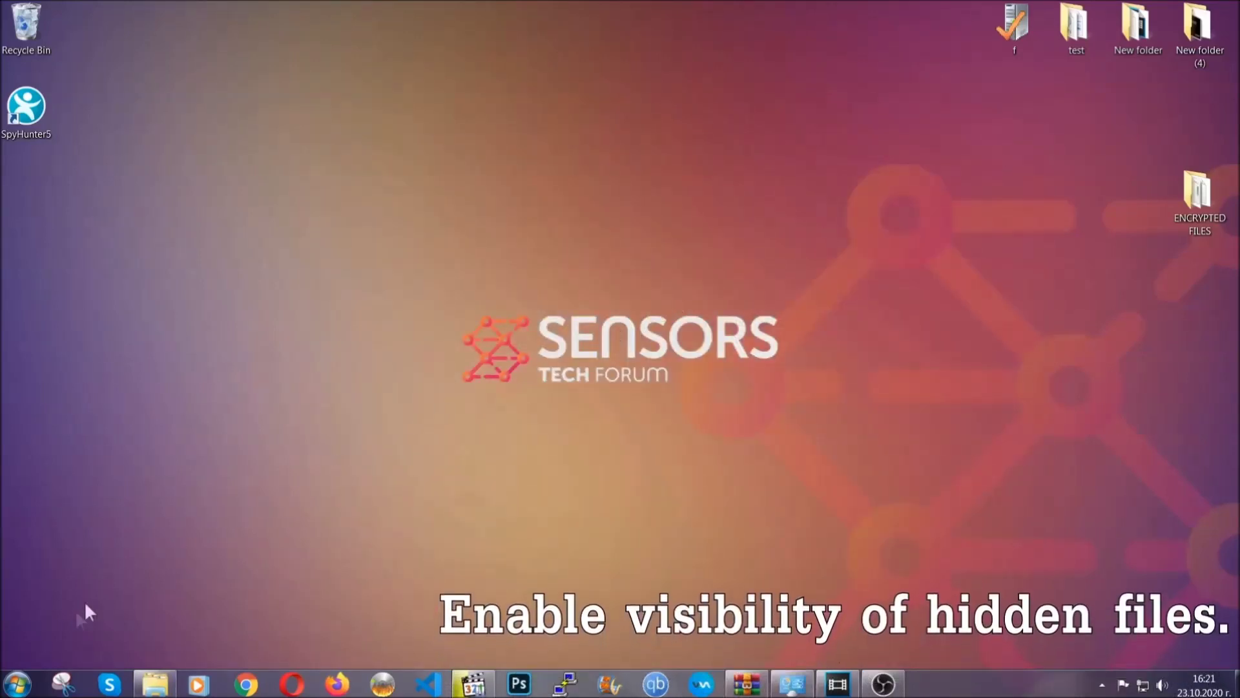
# Step: Find 'show hidden files and folders' in Start and enable Show hidden files, folders, and drives
pyautogui.click(17, 684)
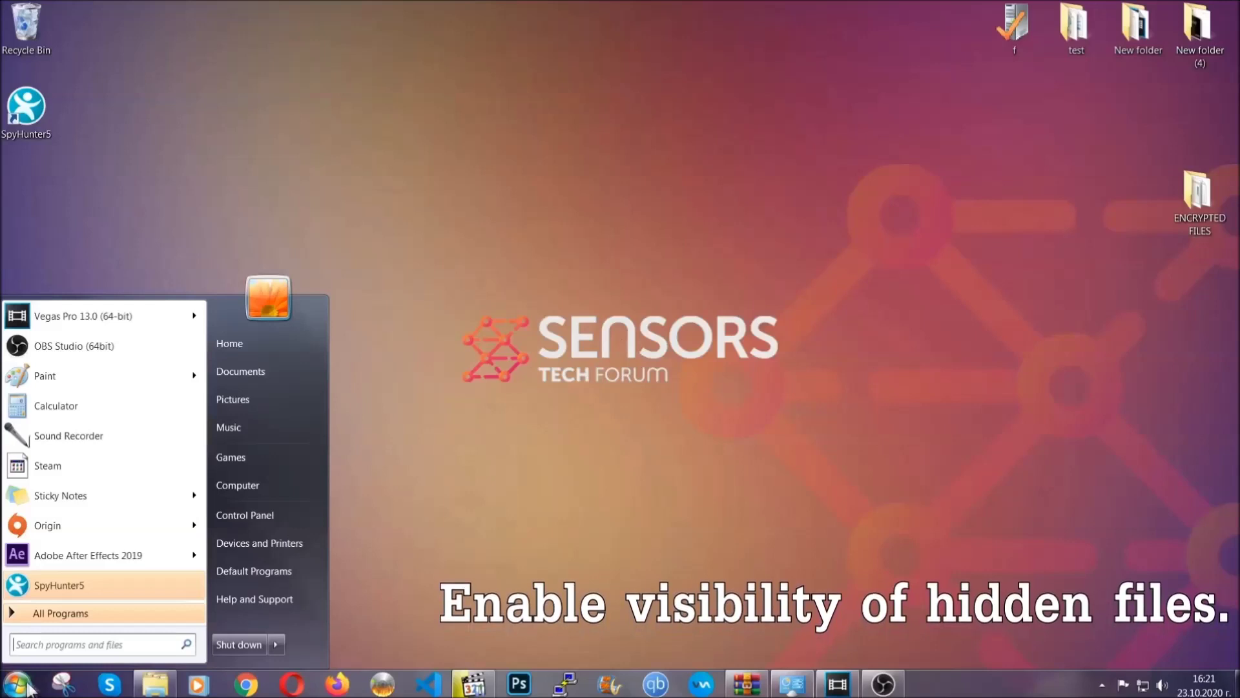
pyautogui.click(55, 639)
pyautogui.write('showh')
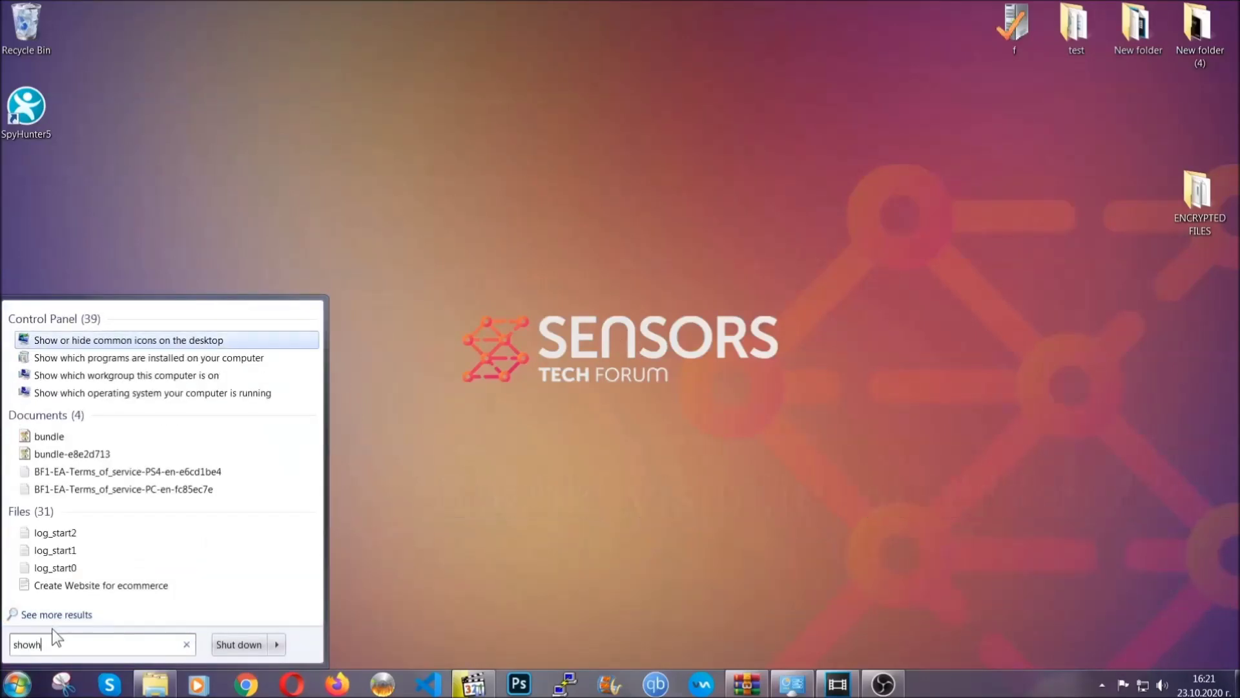
pyautogui.press('BackSpace')
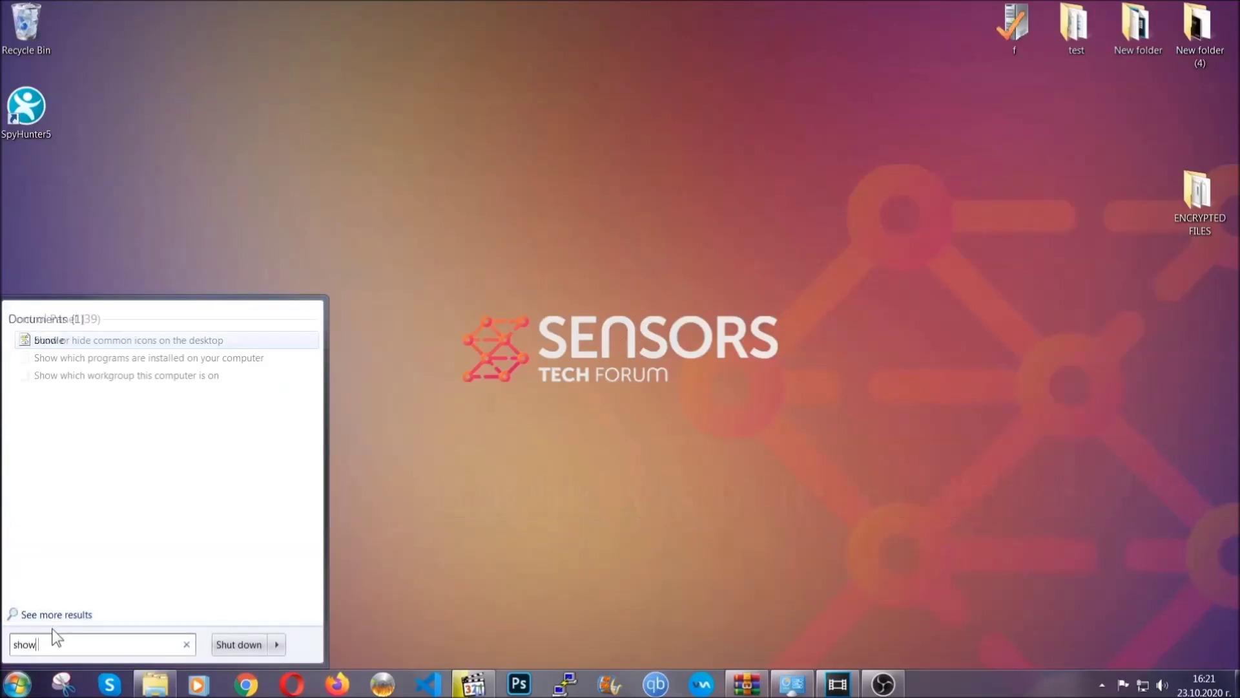
pyautogui.write('hidden files and folders')
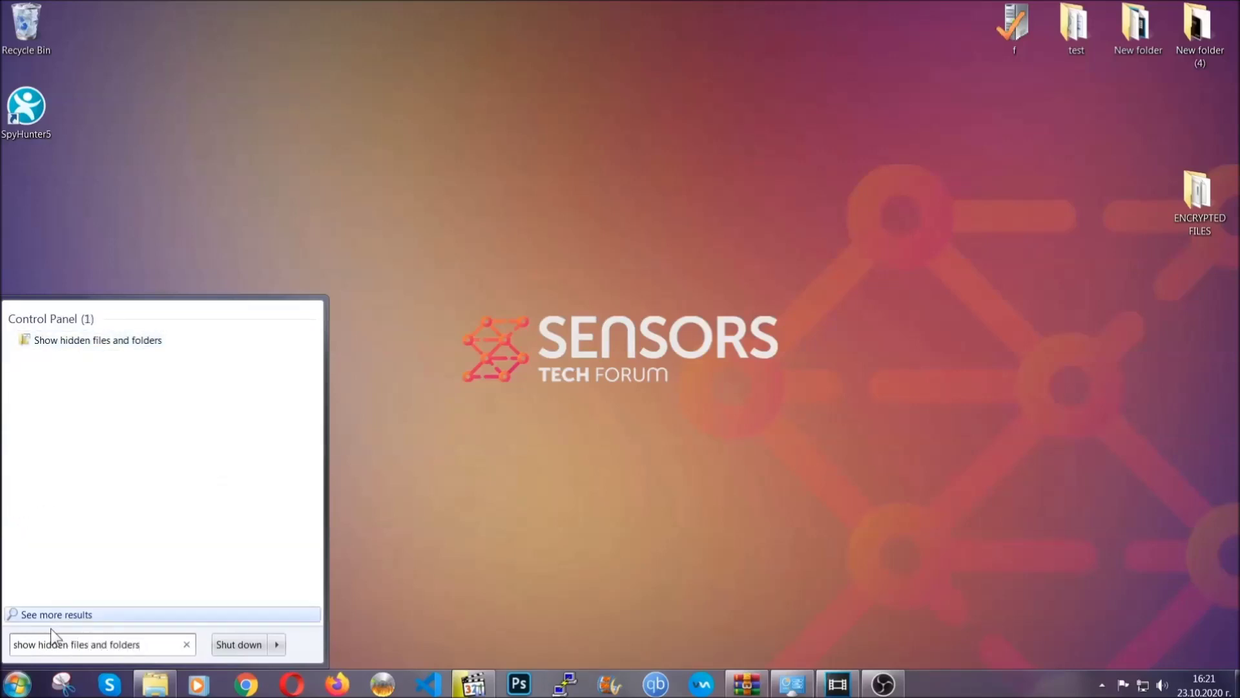
pyautogui.click(147, 343)
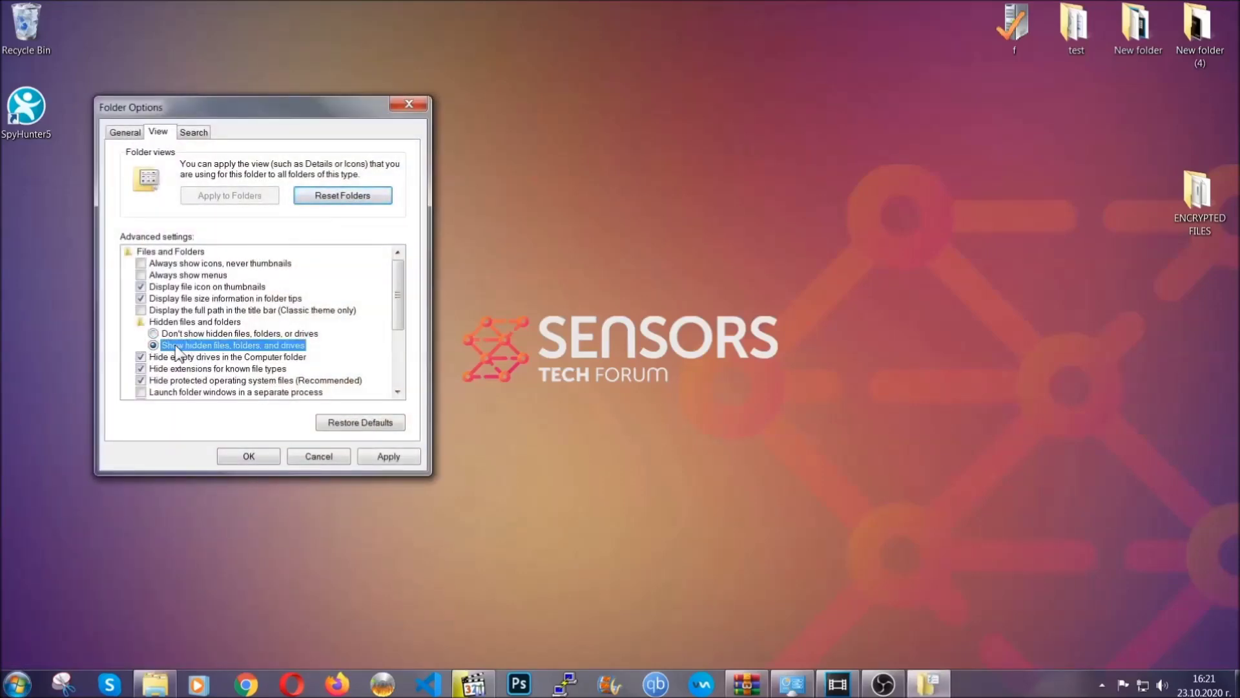
pyautogui.click(383, 460)
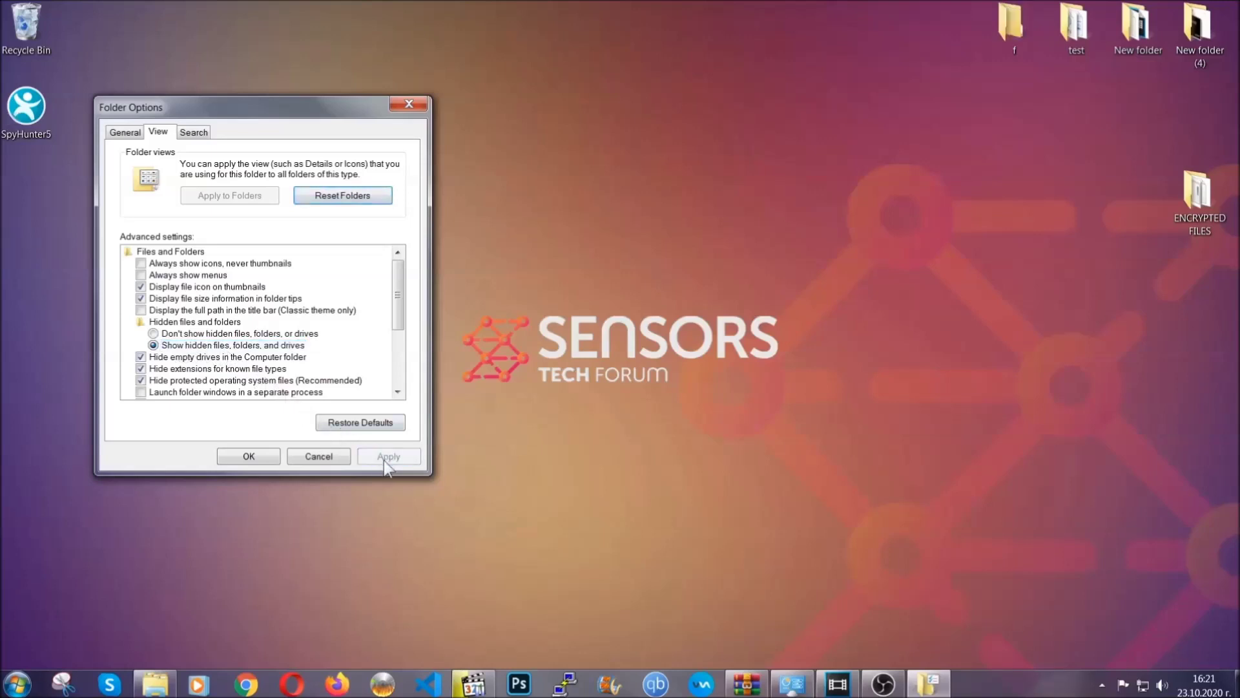
pyautogui.click(248, 456)
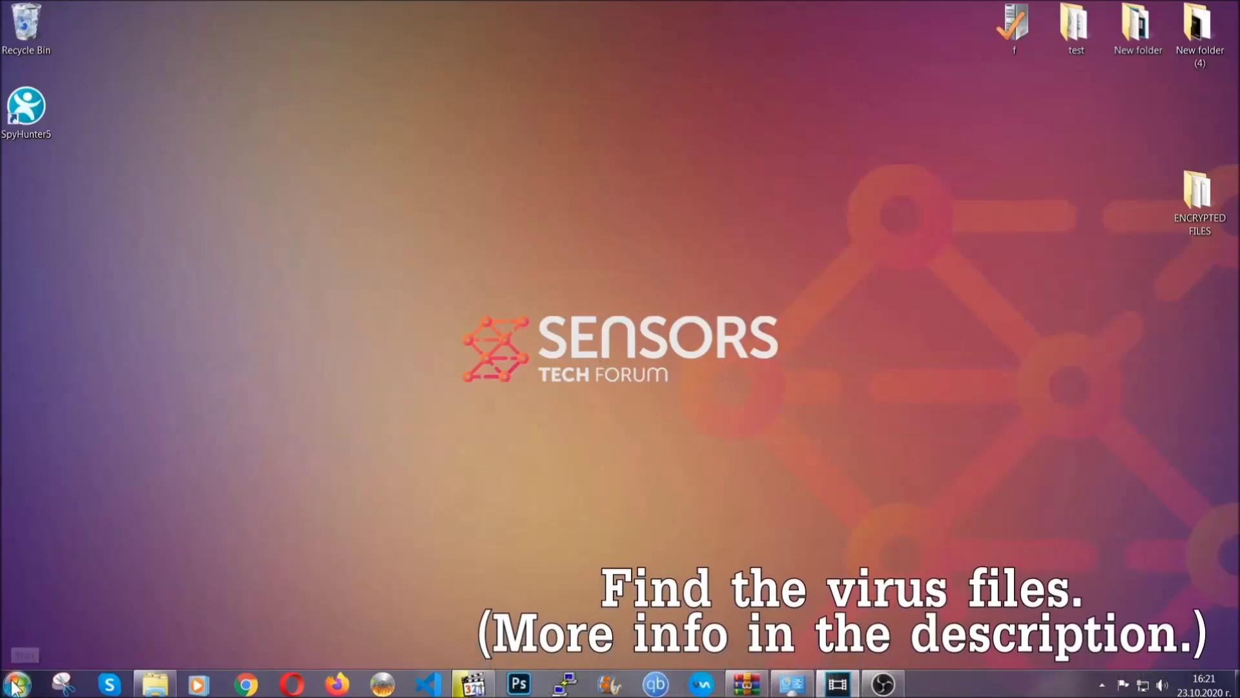
# Step: Search the whole Computer for 'fileextension:exe Example Vir'
pyautogui.press('super')
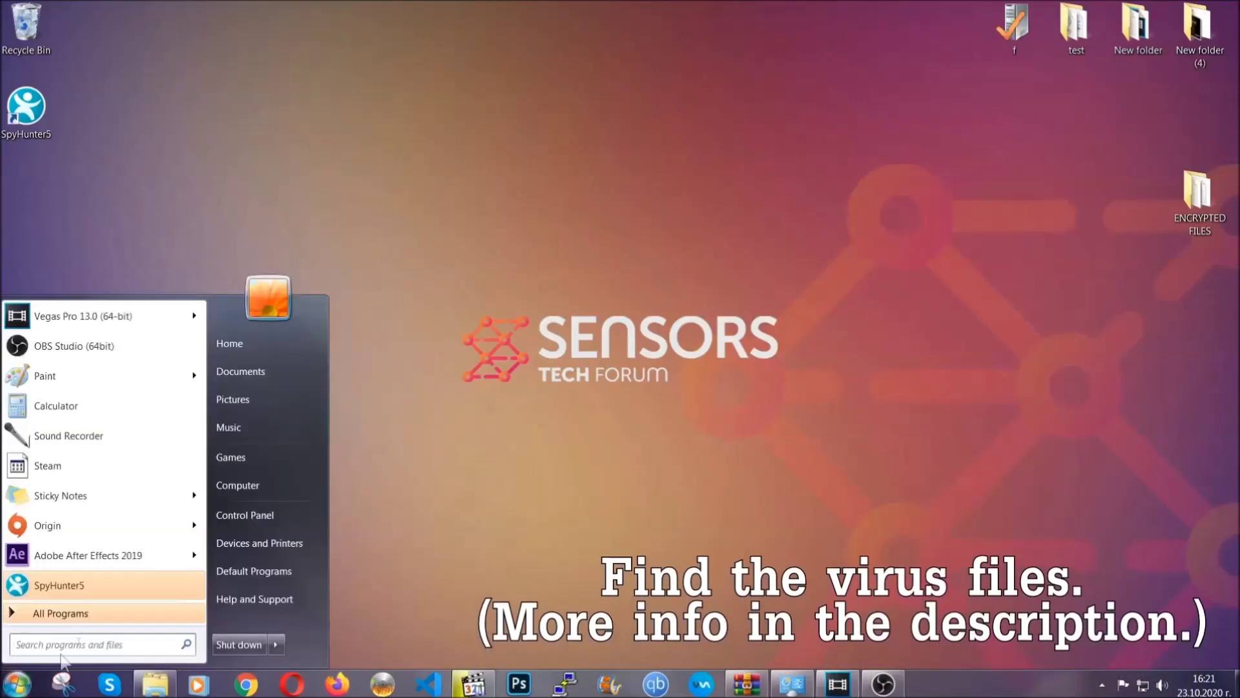
pyautogui.click(255, 485)
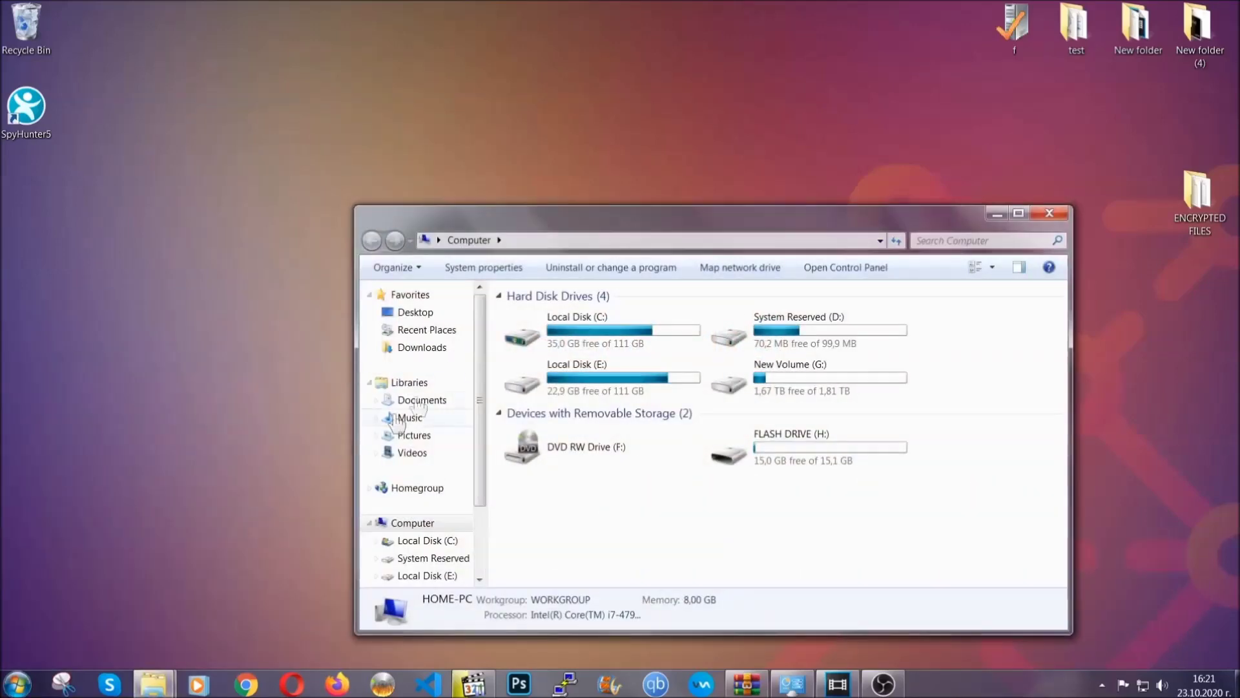
pyautogui.moveTo(674, 227); pyautogui.dragTo(593, 173)
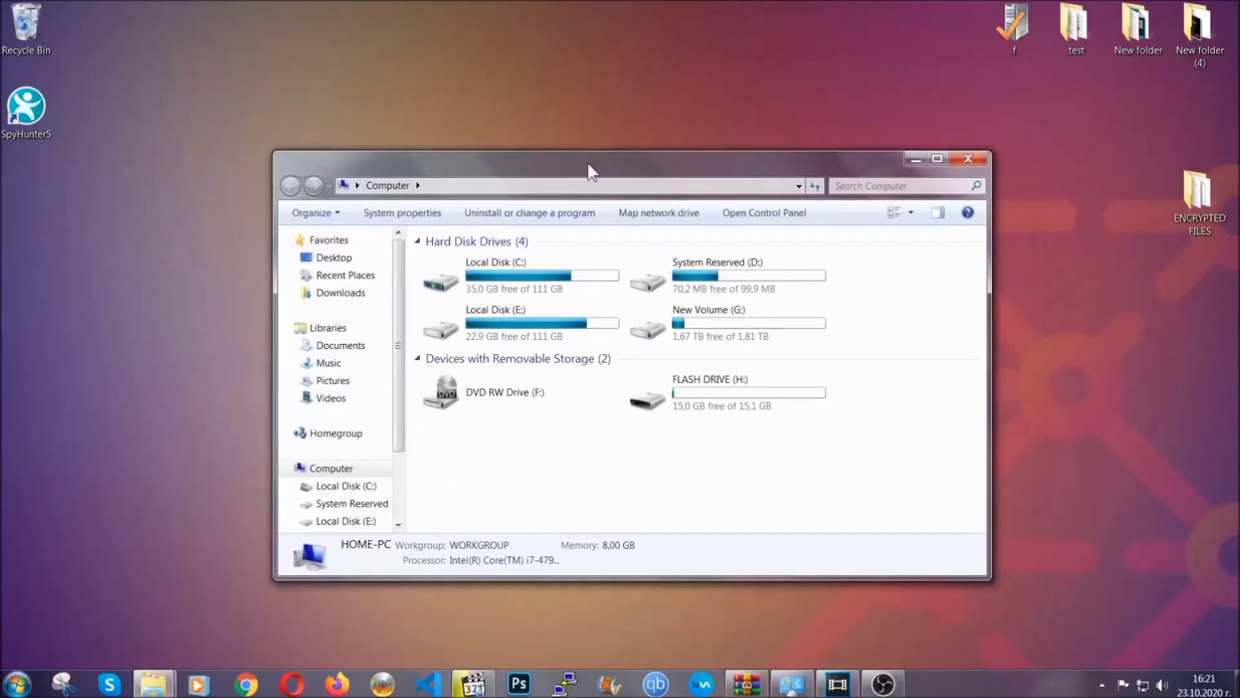
pyautogui.click(842, 187)
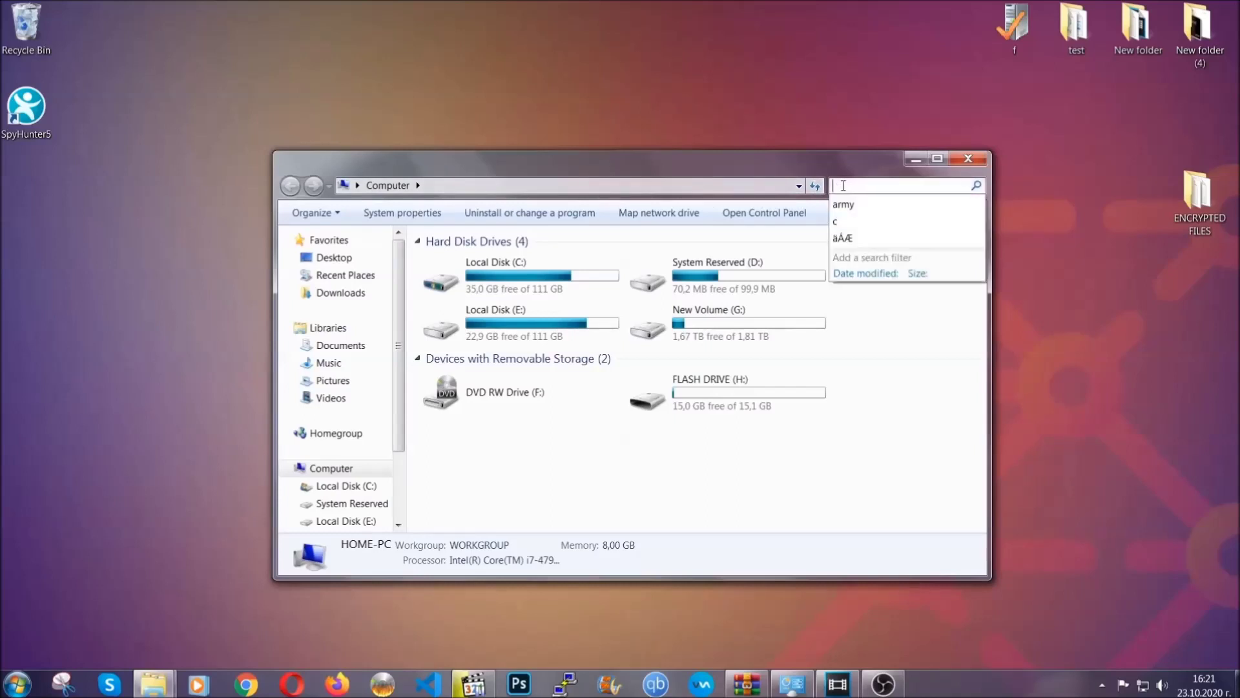
pyautogui.write('file')
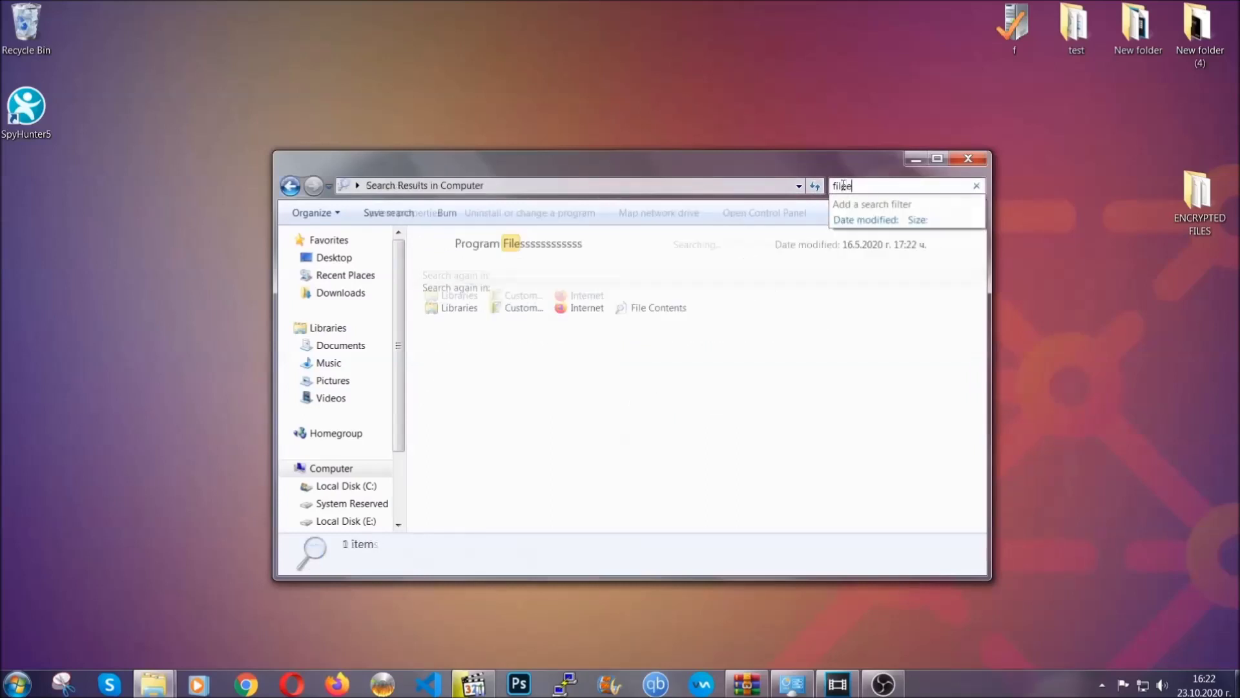
pyautogui.write('extension:exe ')
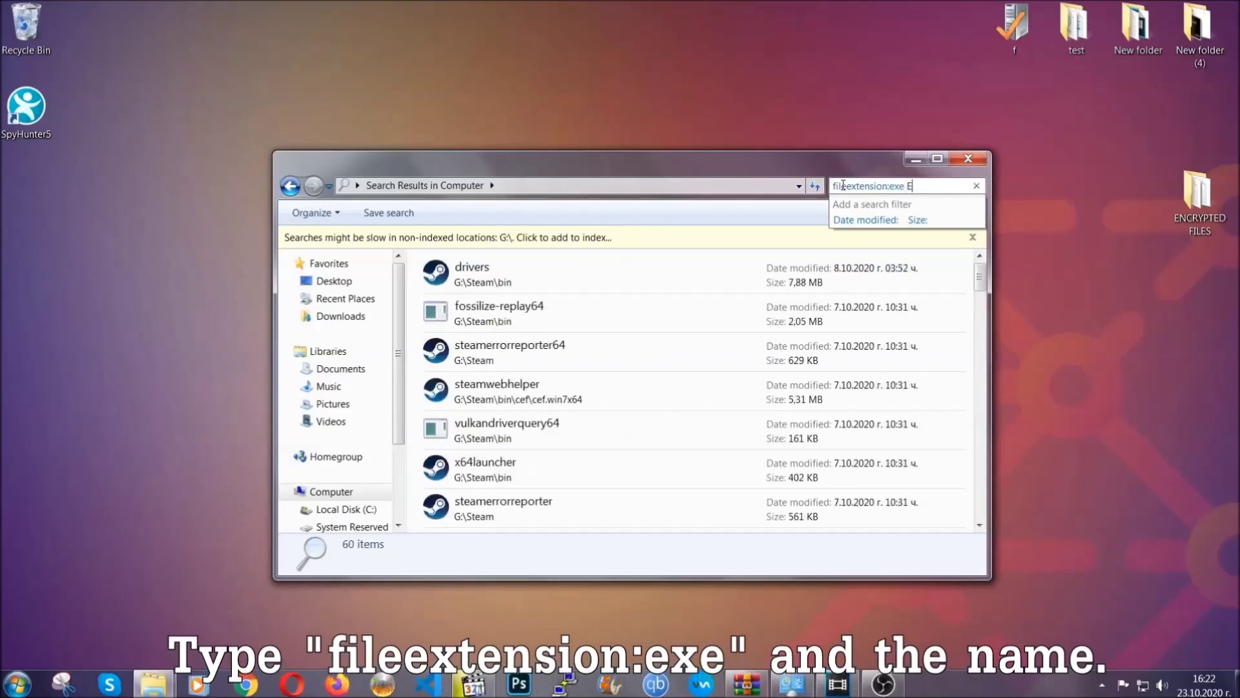
pyautogui.write('Example Virus Name')
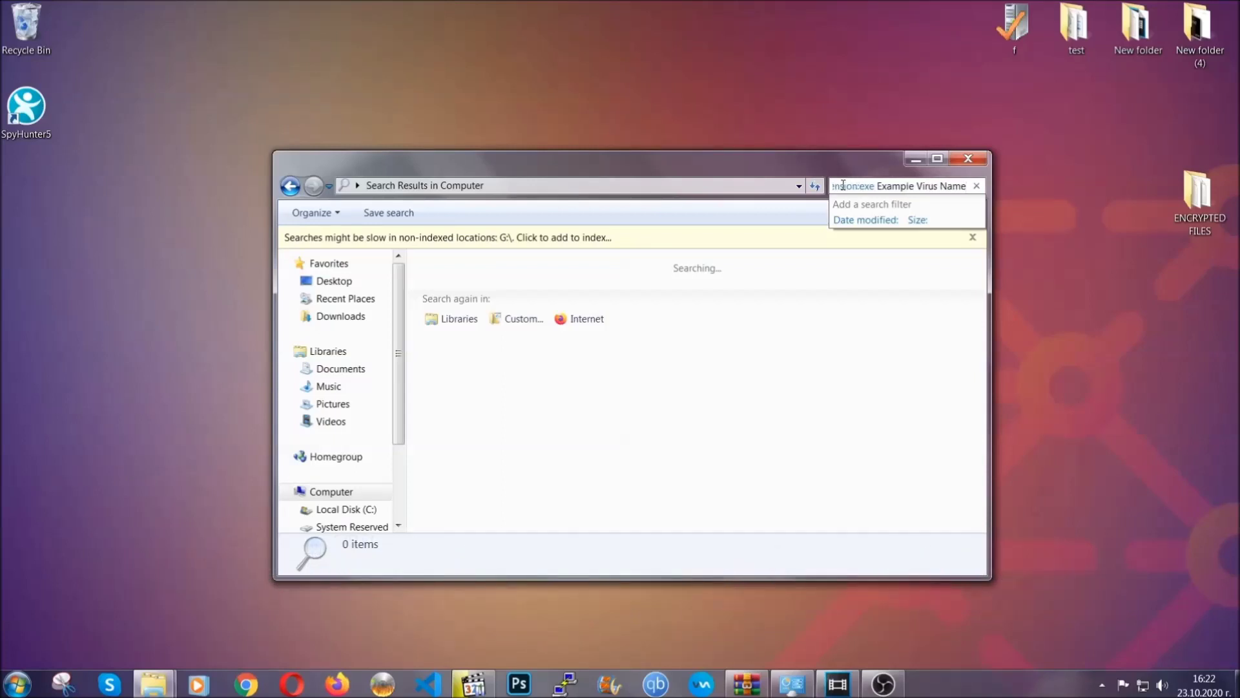
pyautogui.press('Return')
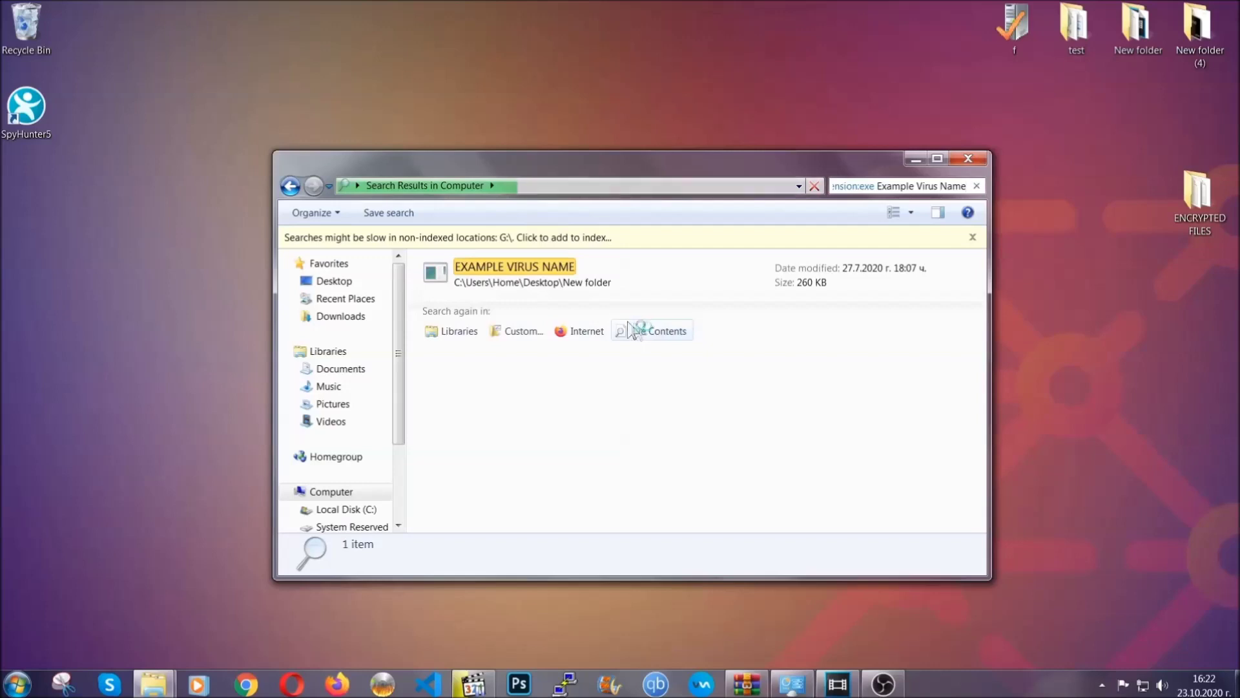
# Step: Delete the found EXAMPLE VIRUS NAME file to the Recycle Bin and close the window
pyautogui.click(543, 264)
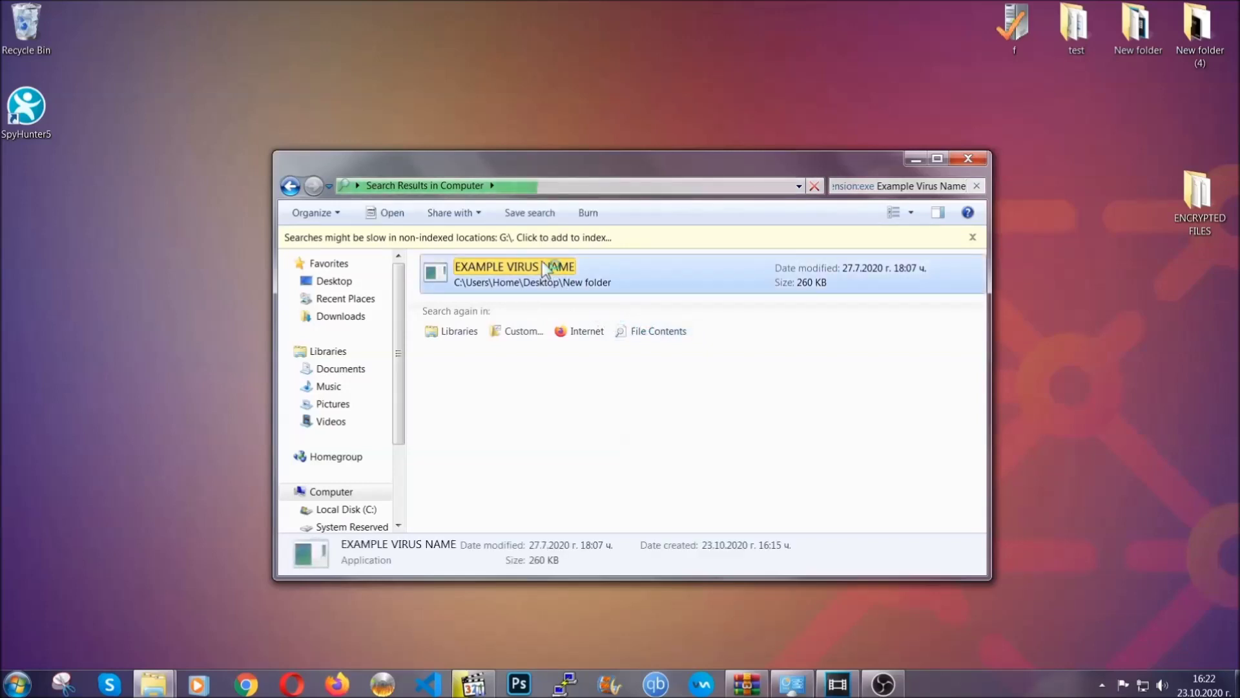
pyautogui.rightClick(545, 268)
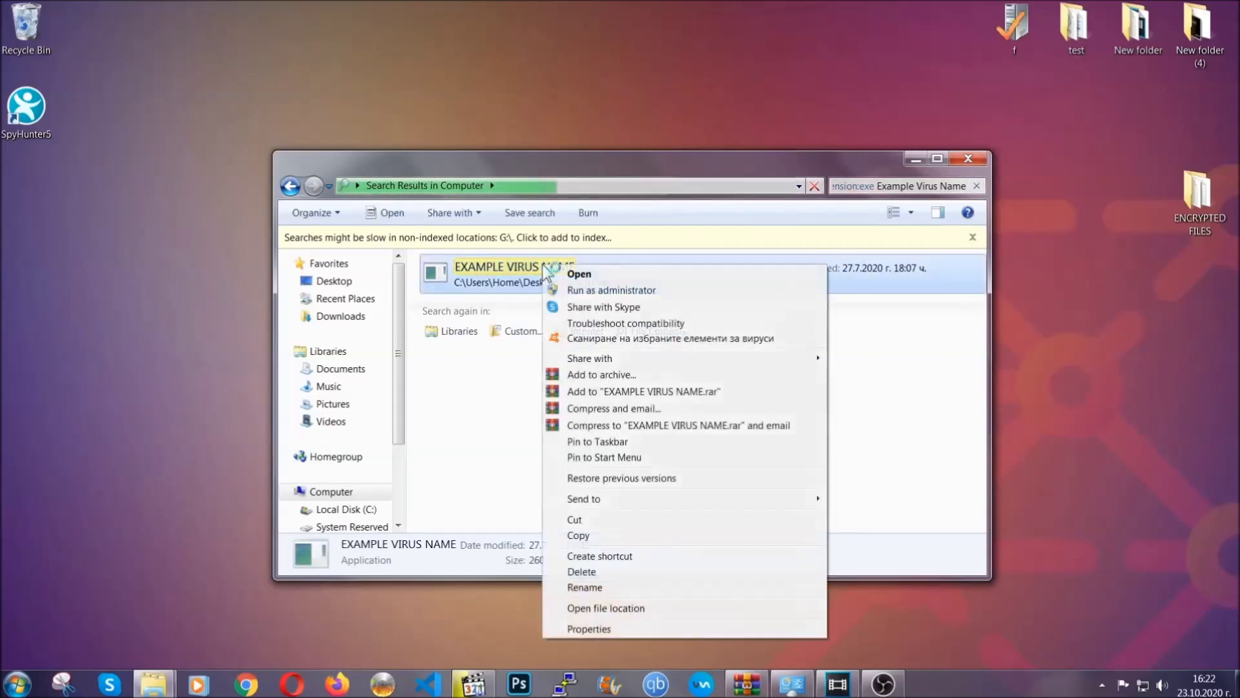
pyautogui.click(598, 572)
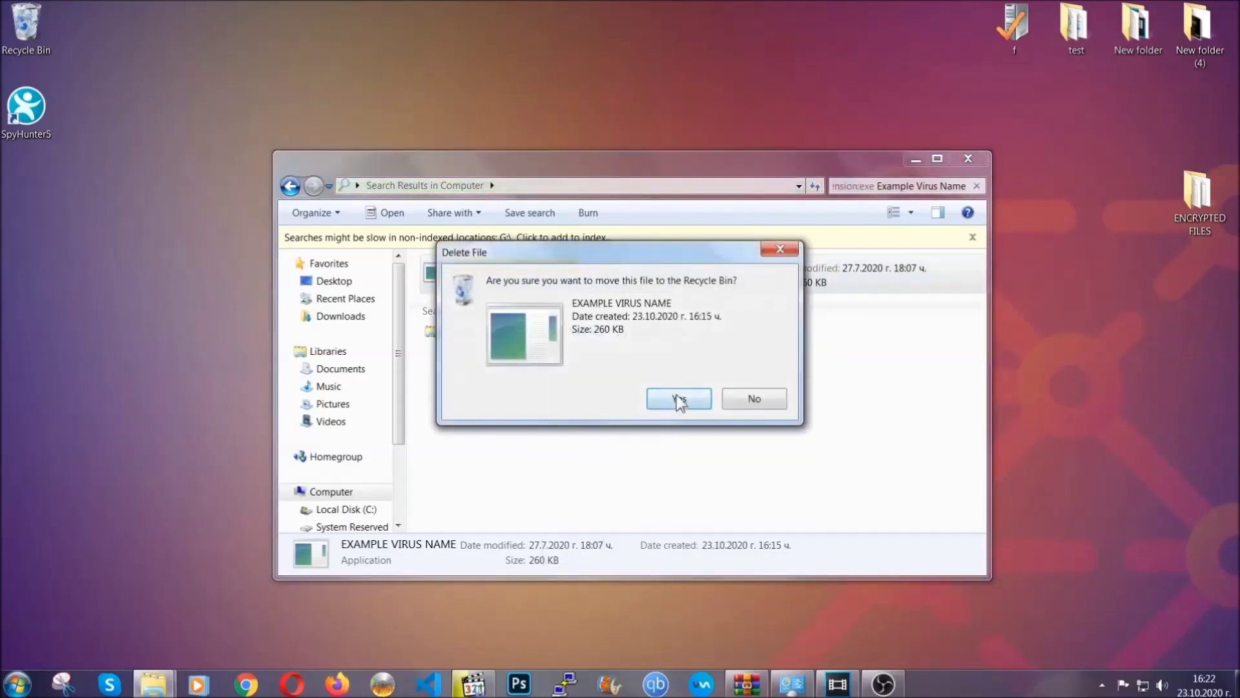
pyautogui.click(678, 398)
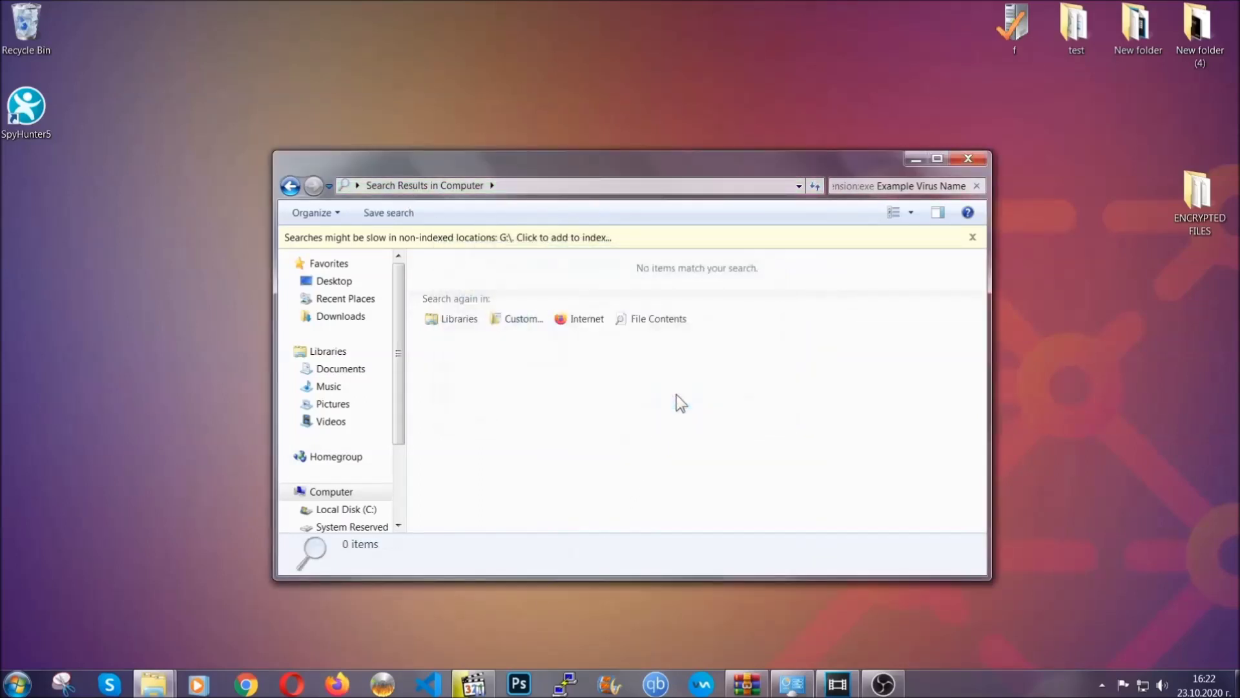
pyautogui.click(969, 159)
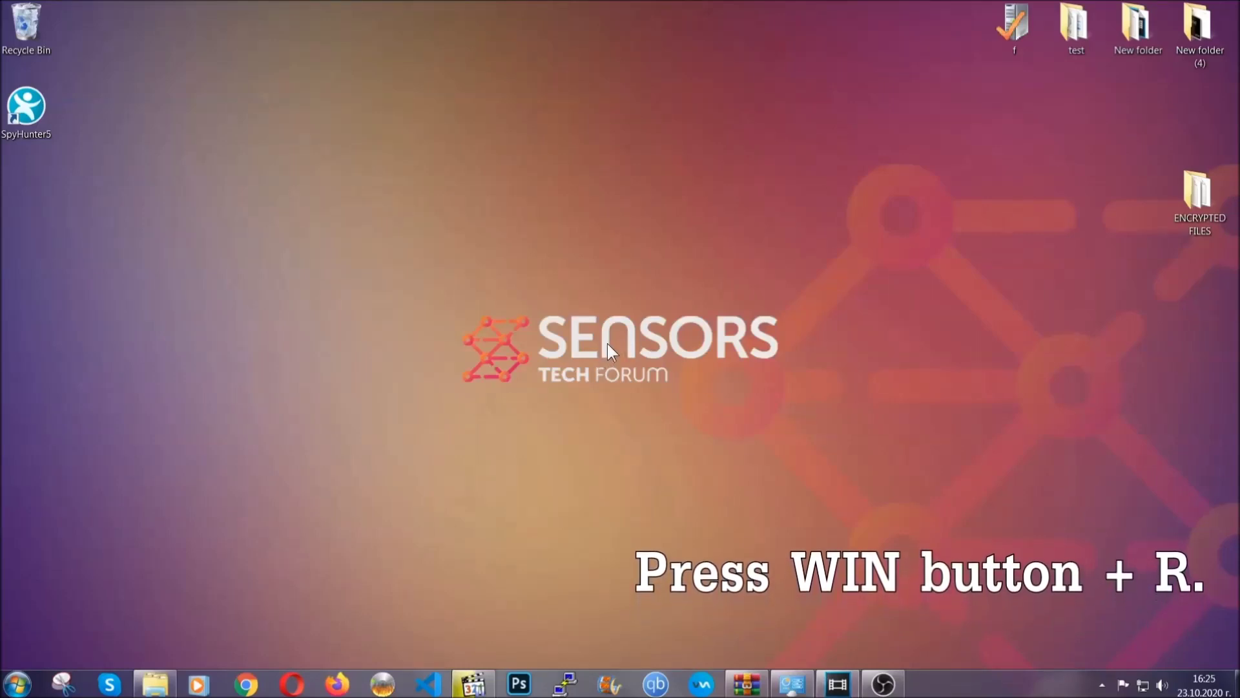
# Step: Replace 'cmd' with REGEDIT in the Run dialog and launch it
pyautogui.press('super+r')
pyautogui.click(133, 581)
pyautogui.moveTo(117, 587); pyautogui.dragTo(16, 584)
pyautogui.write('REGEDIT')
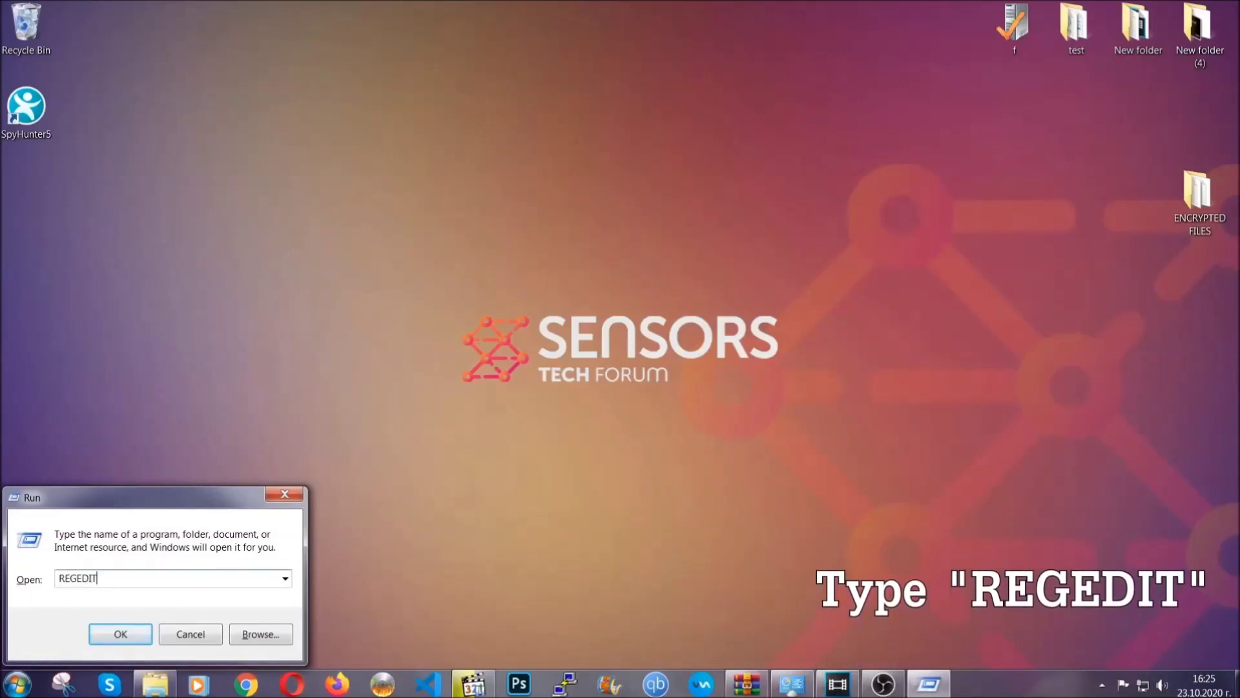
pyautogui.click(106, 631)
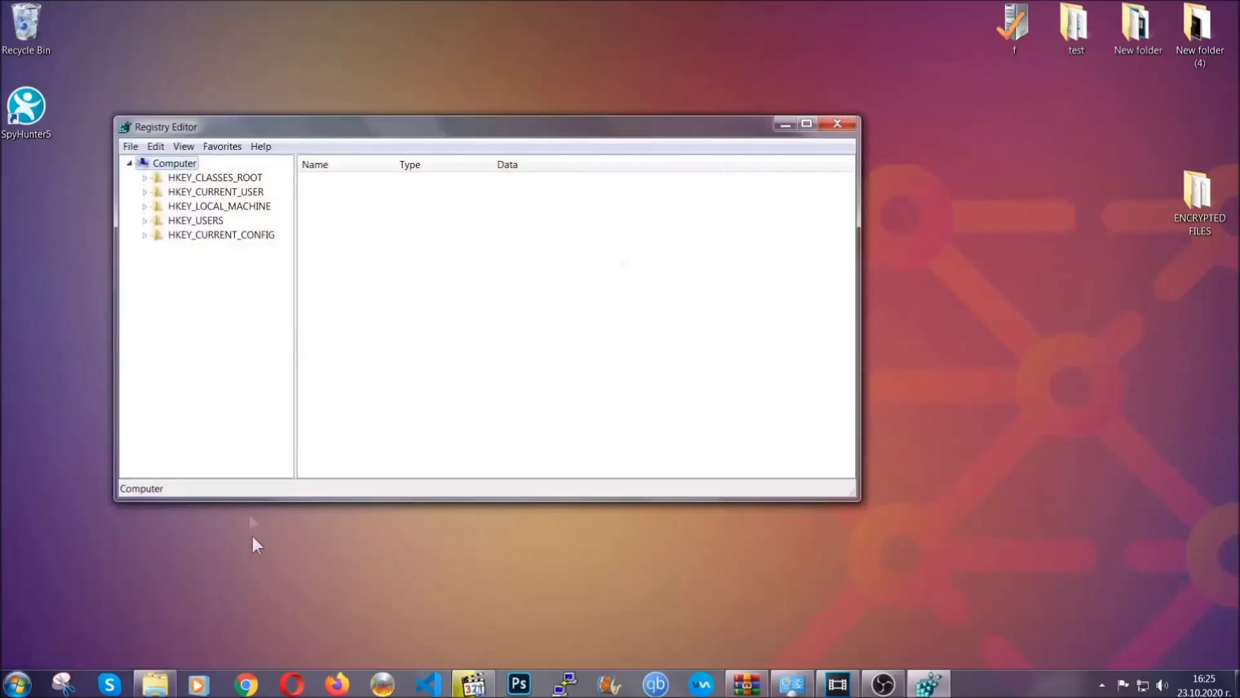
# Step: Export the entire registry as BACKUP on the Desktop with Export range All
pyautogui.click(131, 147)
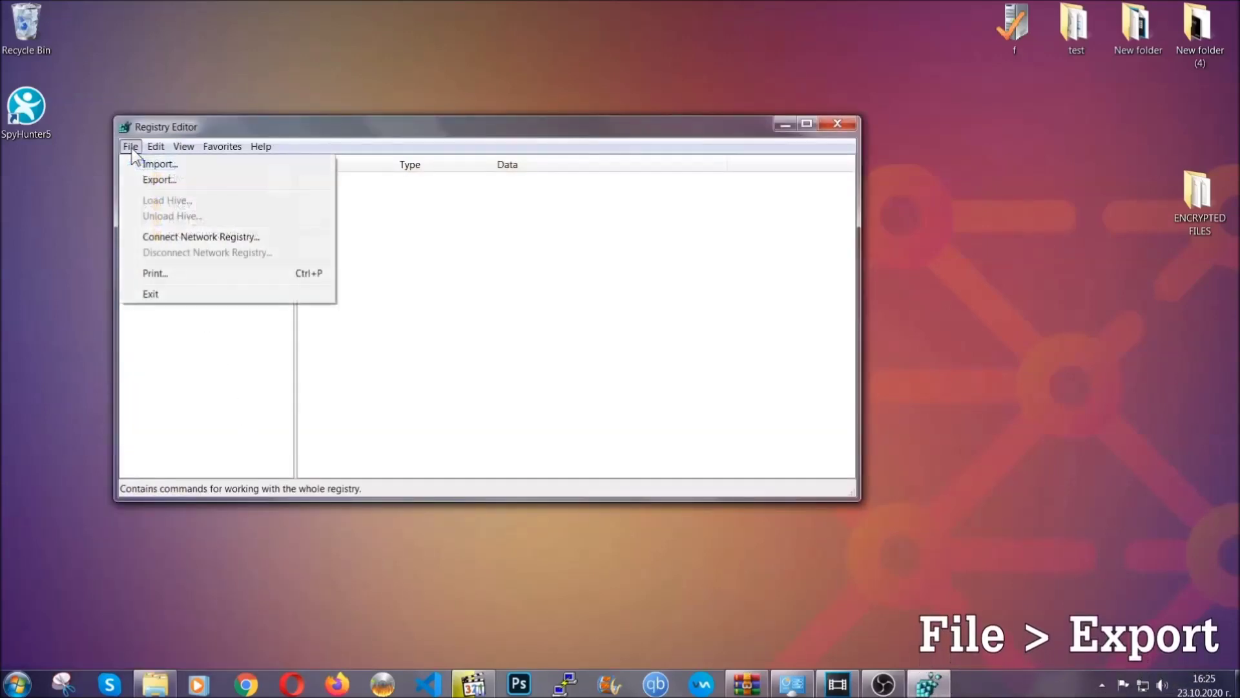
pyautogui.click(161, 178)
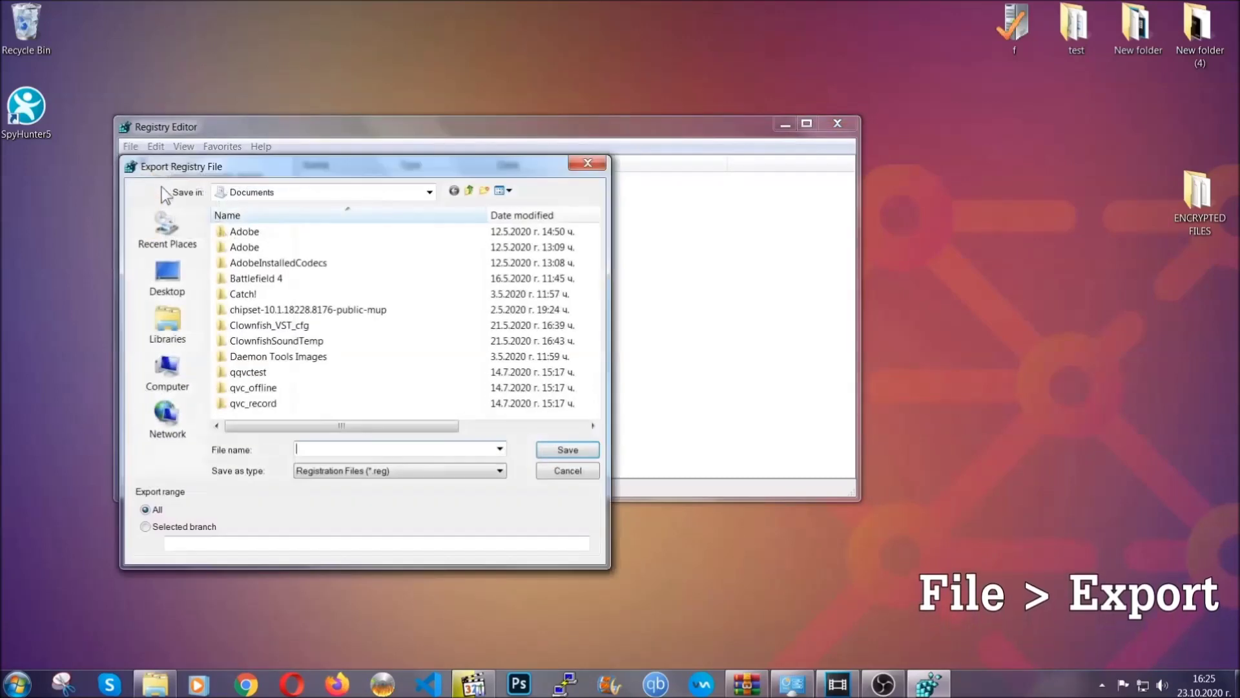
pyautogui.click(161, 274)
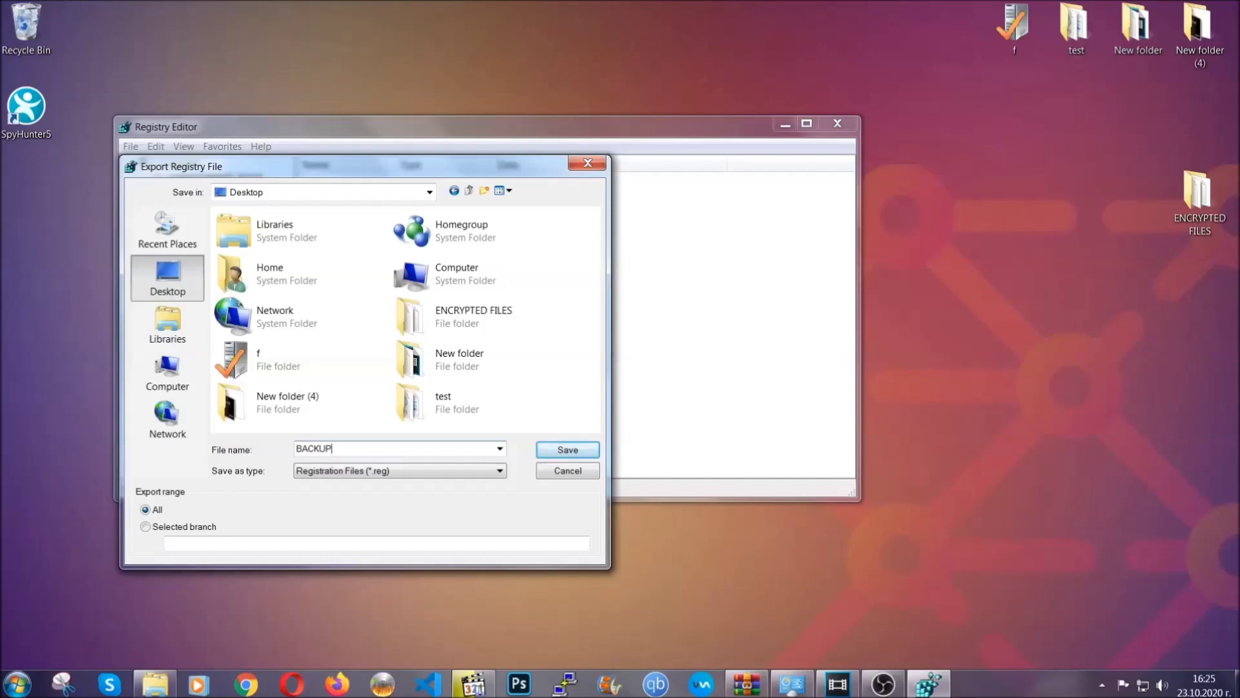
pyautogui.click(559, 451)
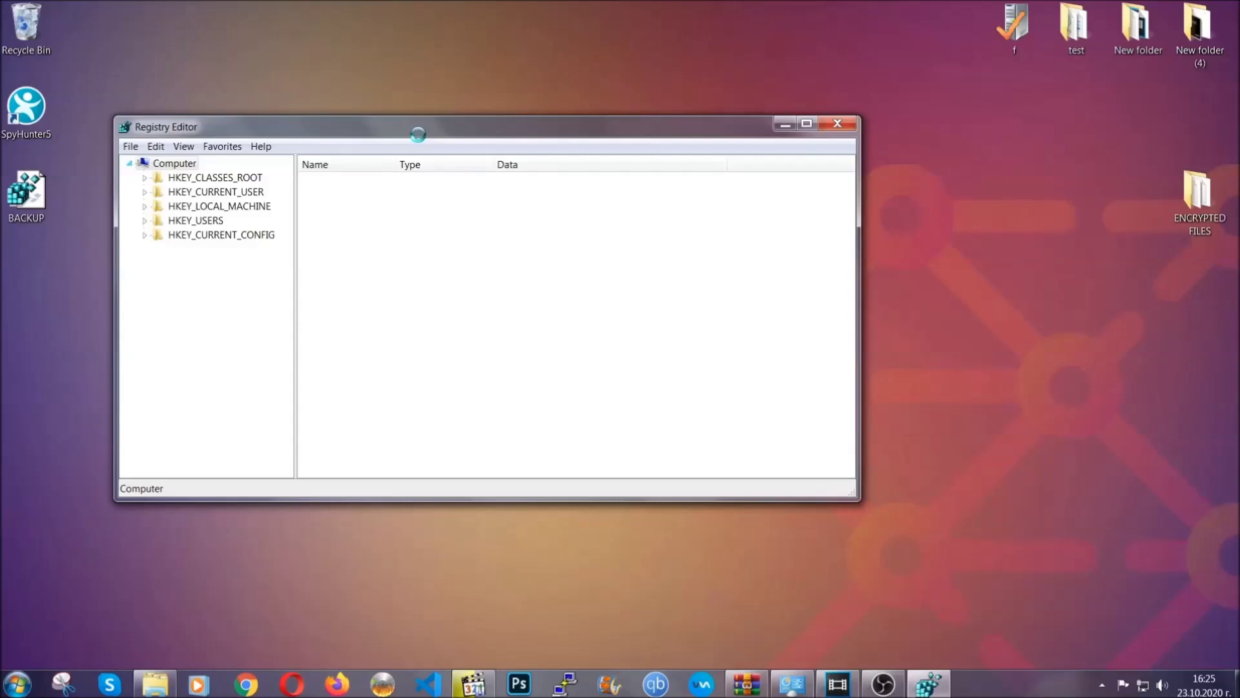
pyautogui.moveTo(417, 135); pyautogui.dragTo(540, 174)
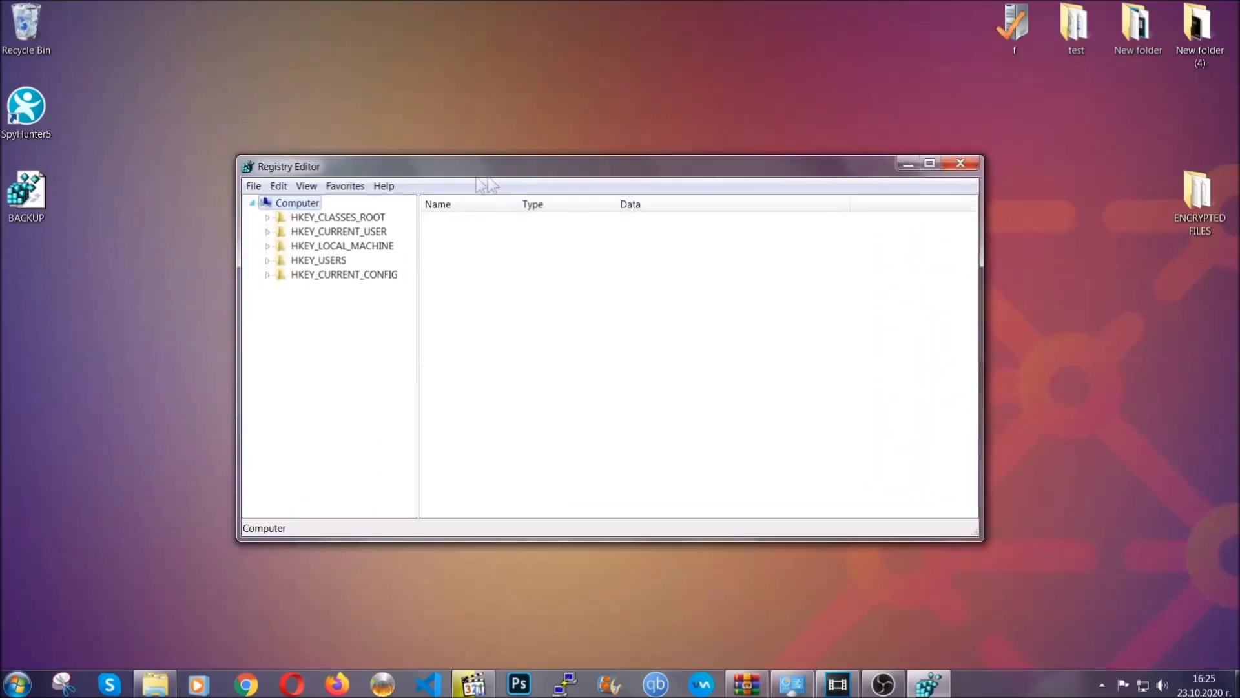
pyautogui.click(253, 186)
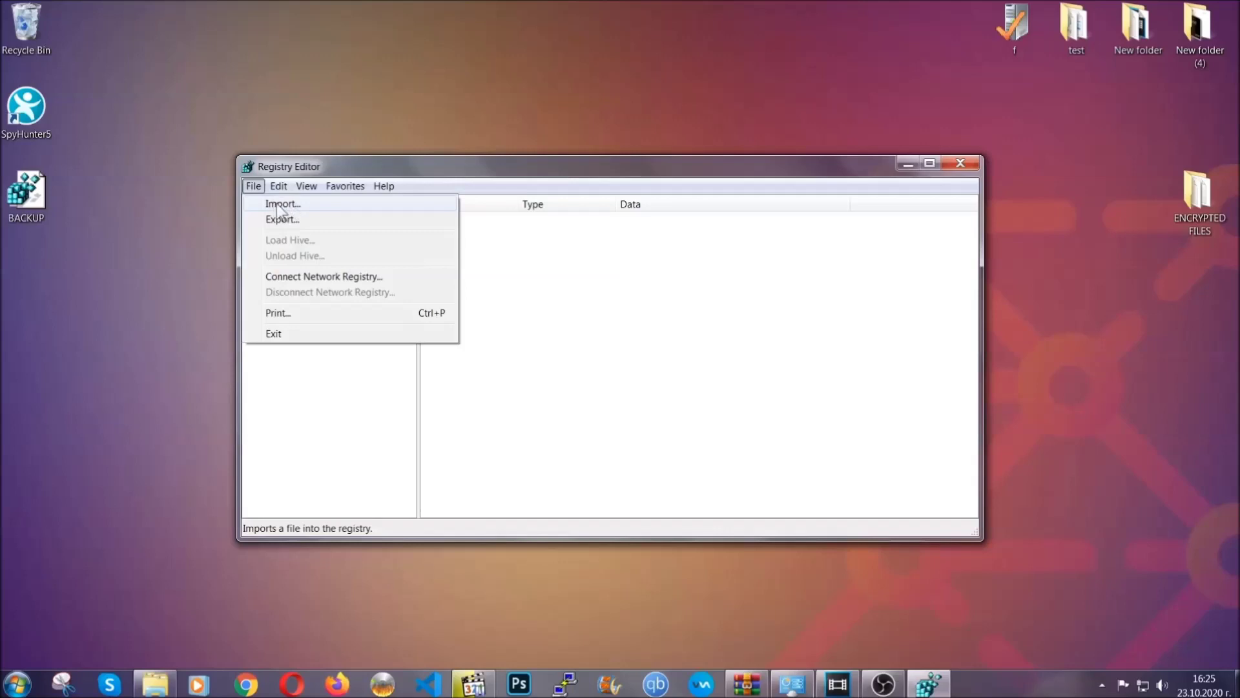
pyautogui.click(254, 186)
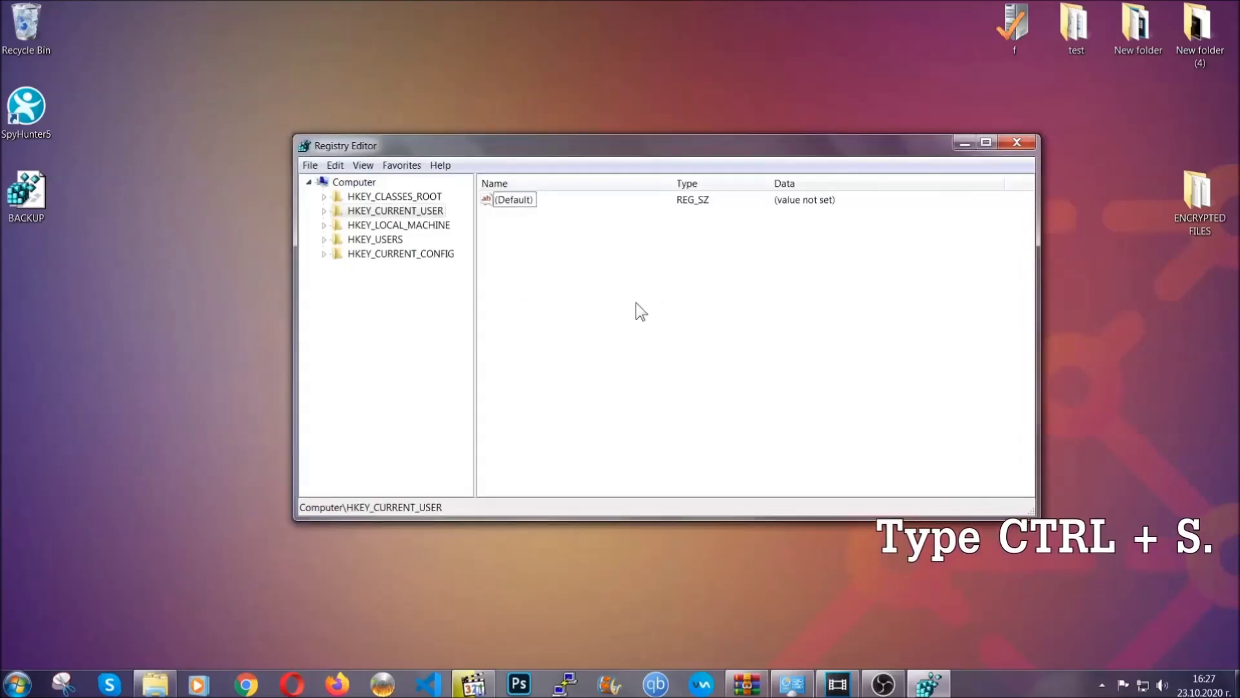
# Step: Search the registry for 'RunOnce', then open the HKCU CurrentVersion Run key showing THE VIRUS
pyautogui.hotkey('ctrl', 'f')
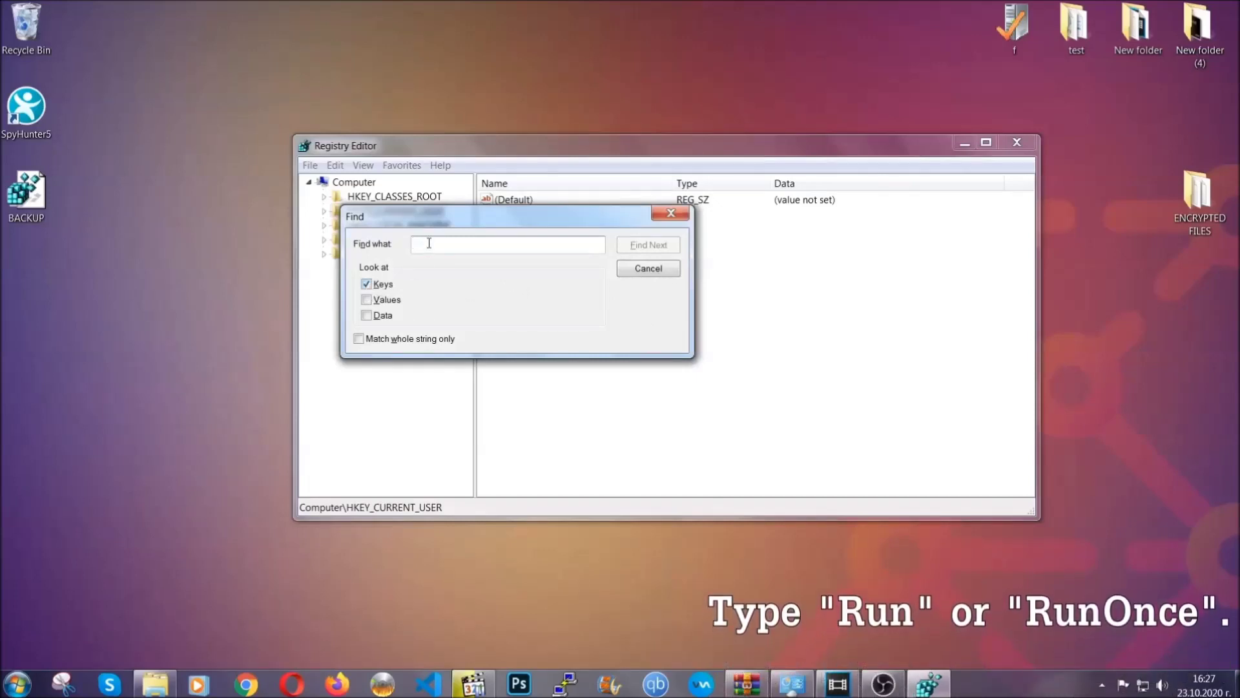
pyautogui.write('RunO')
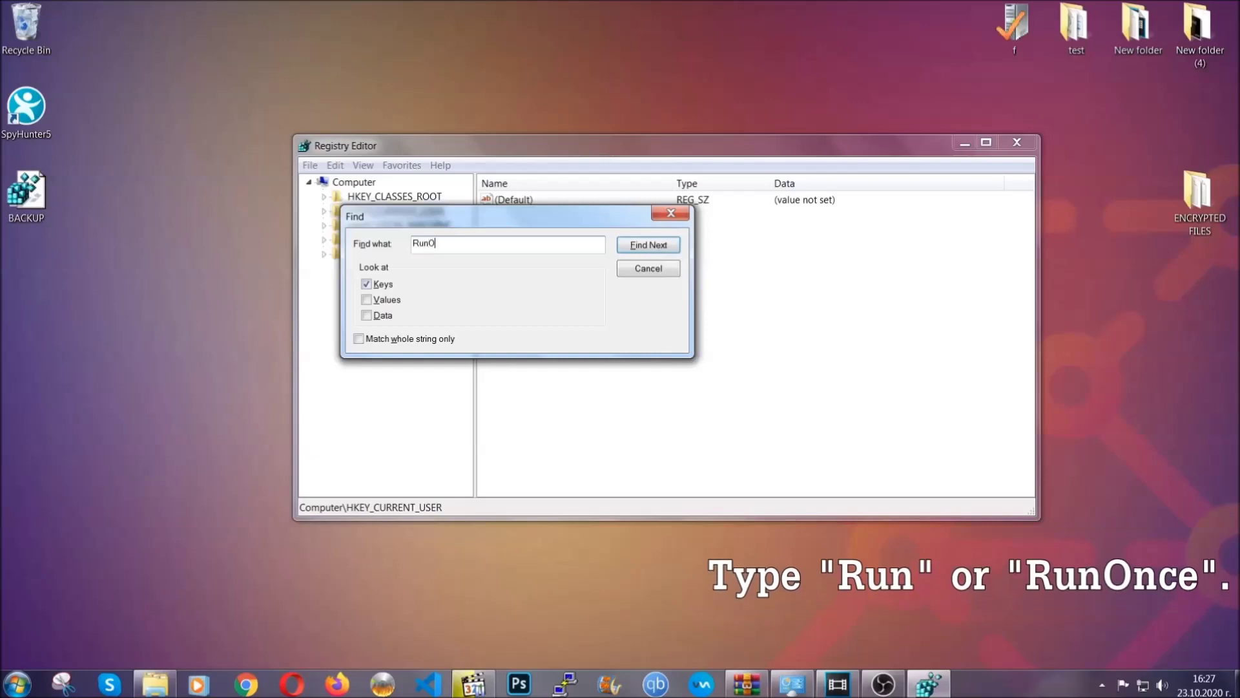
pyautogui.write('nce')
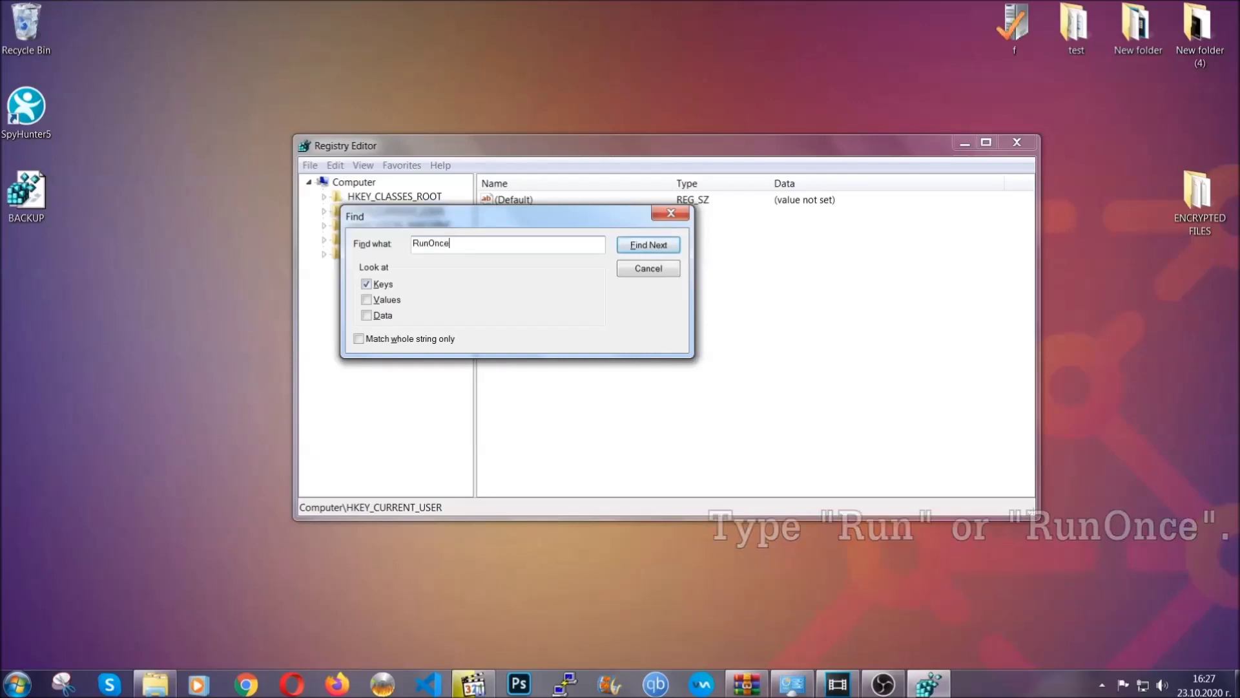
pyautogui.click(662, 249)
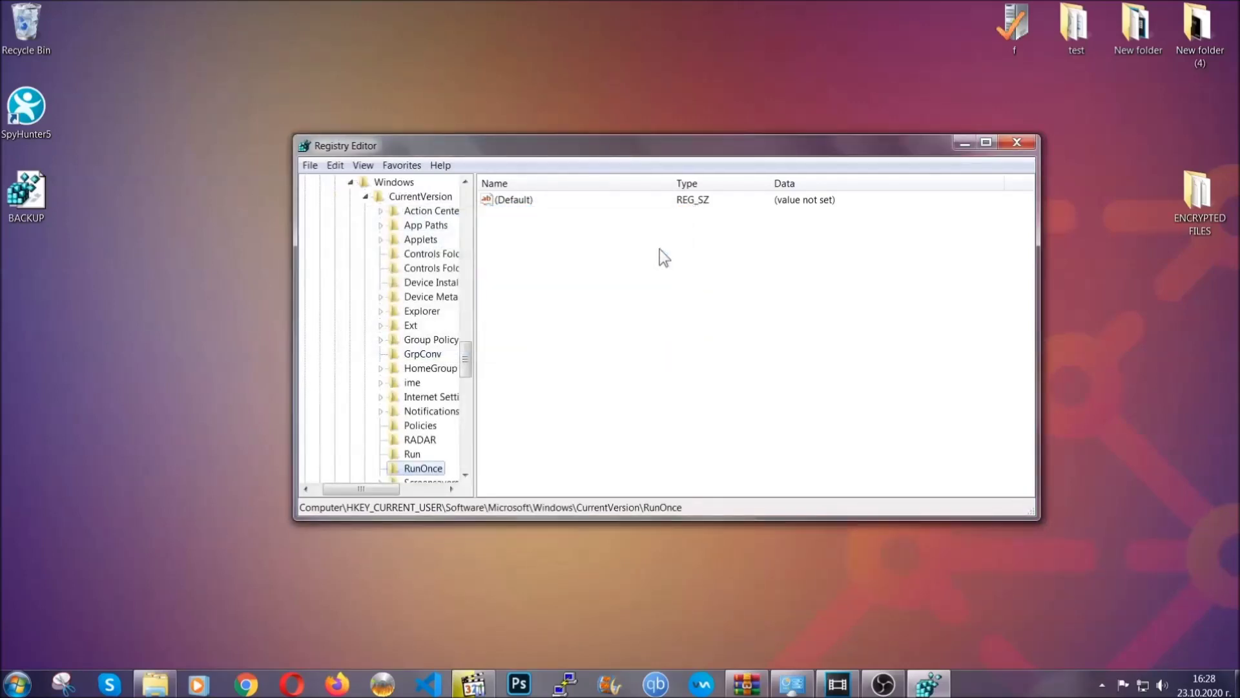
pyautogui.moveTo(467, 354); pyautogui.dragTo(466, 371)
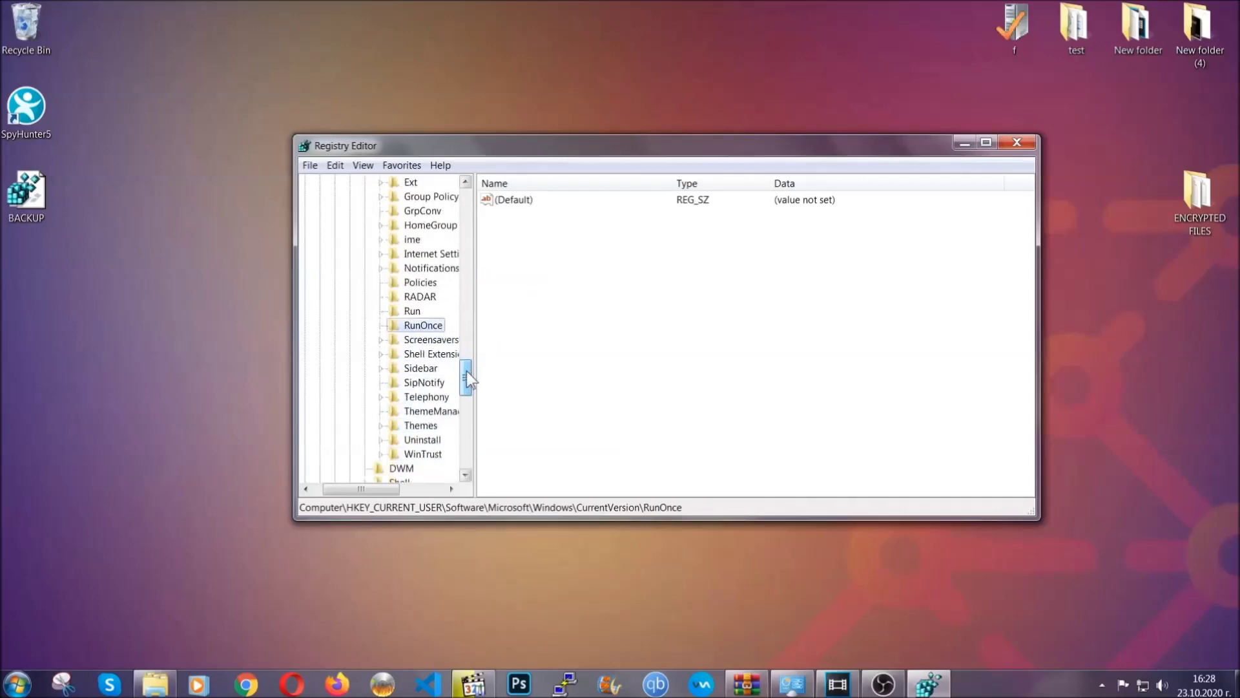
pyautogui.click(412, 310)
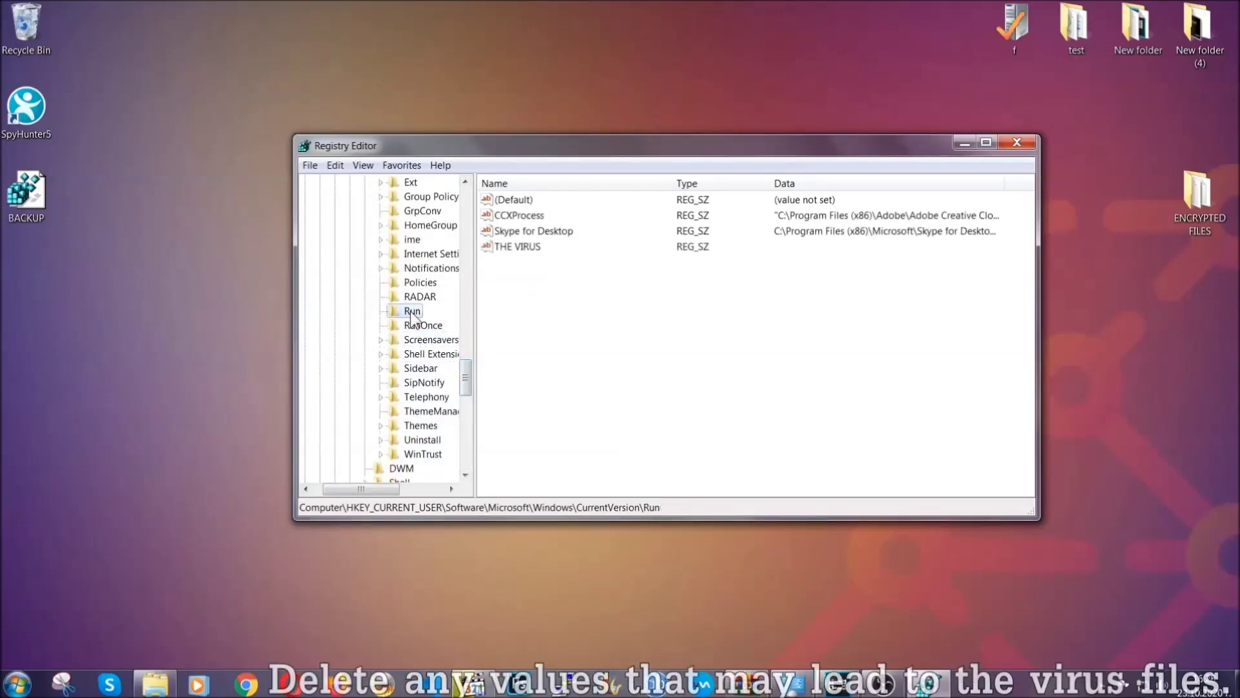
# Step: Delete the THE VIRUS value from the Run key and confirm the permanent deletion
pyautogui.click(509, 248)
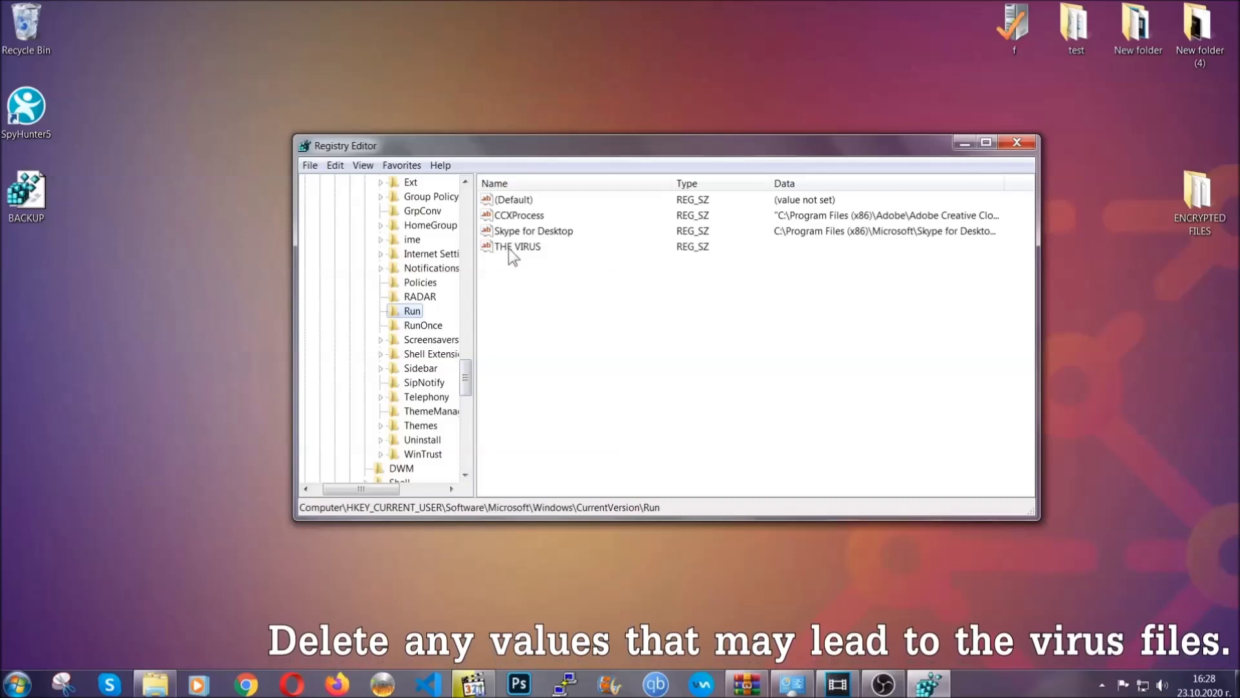
pyautogui.rightClick(509, 248)
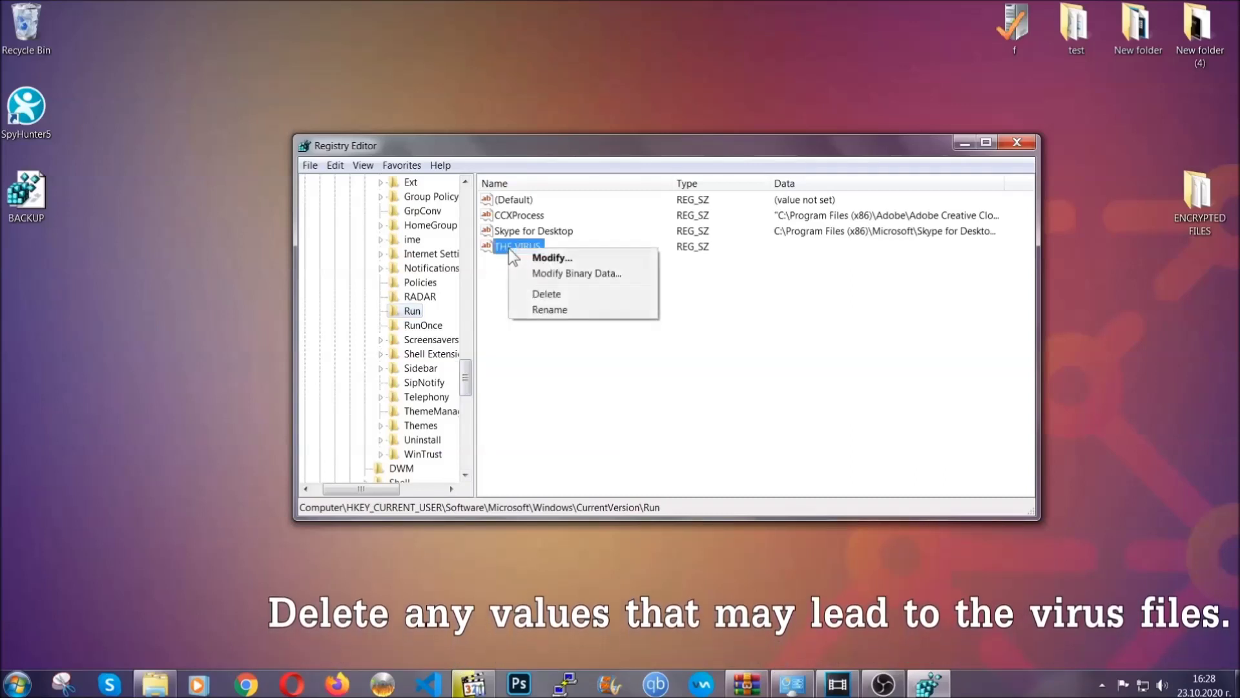
pyautogui.click(536, 294)
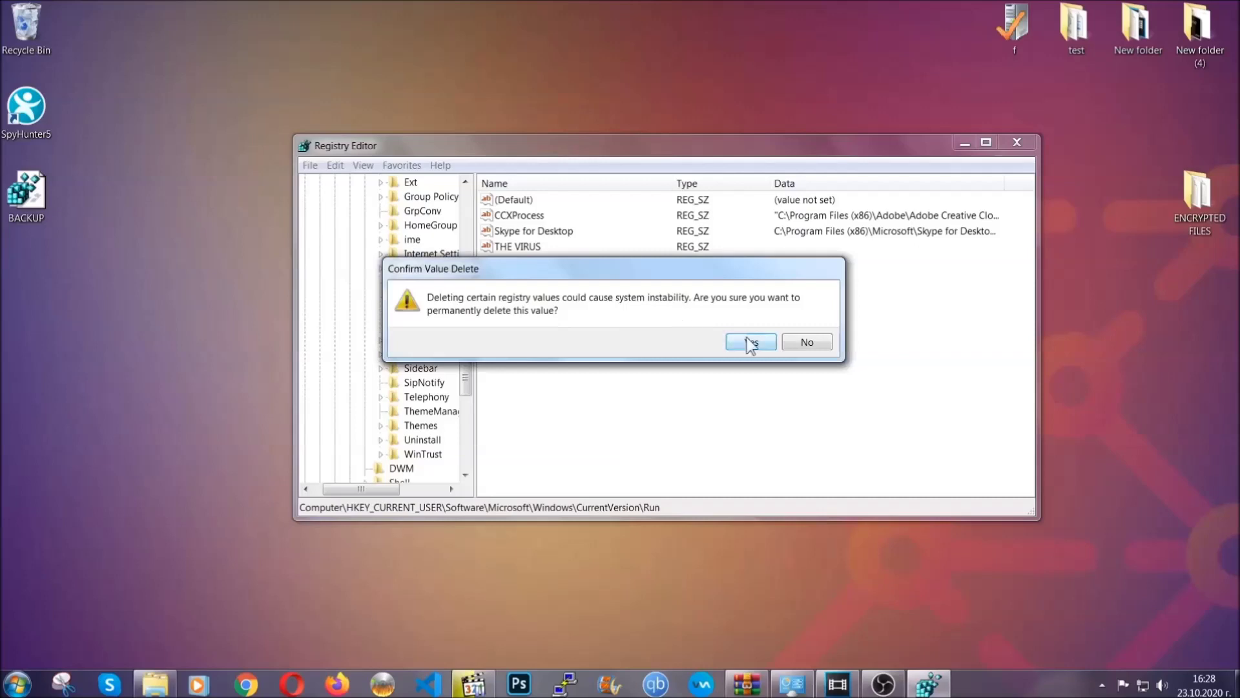
pyautogui.click(751, 342)
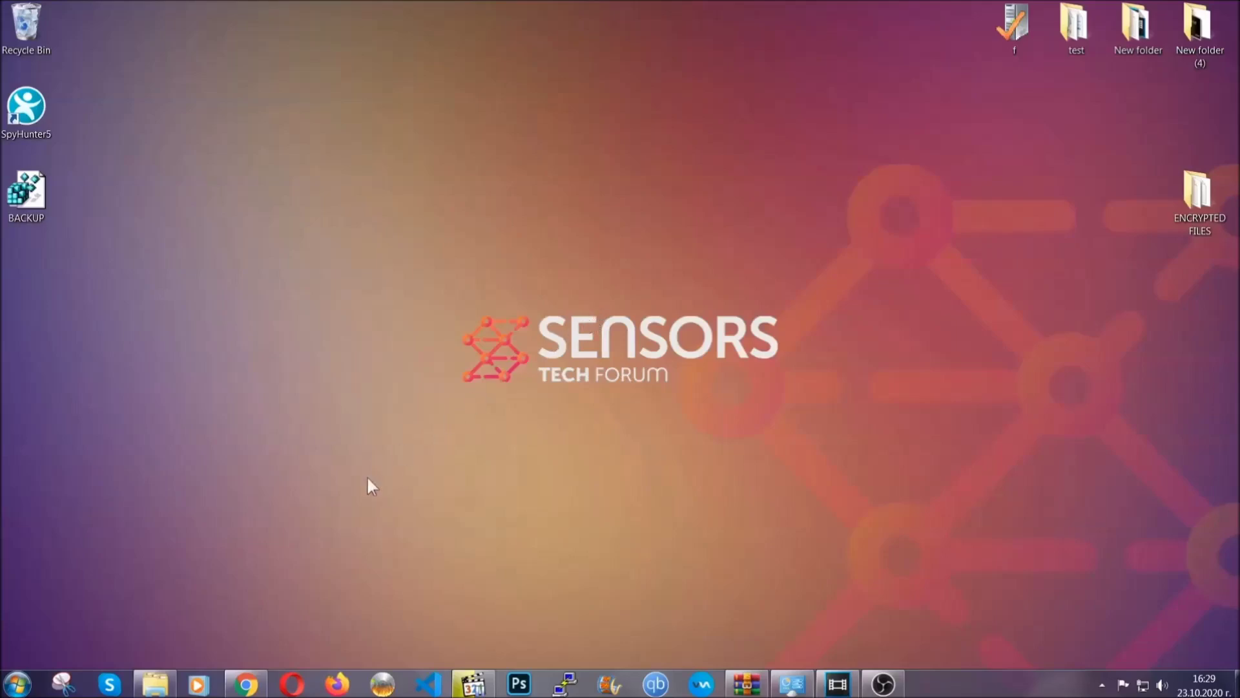
# Step: In Chrome, select the recovery article's URL, scroll down and expand Method 2, Restore Data via Windows Backup
pyautogui.click(246, 685)
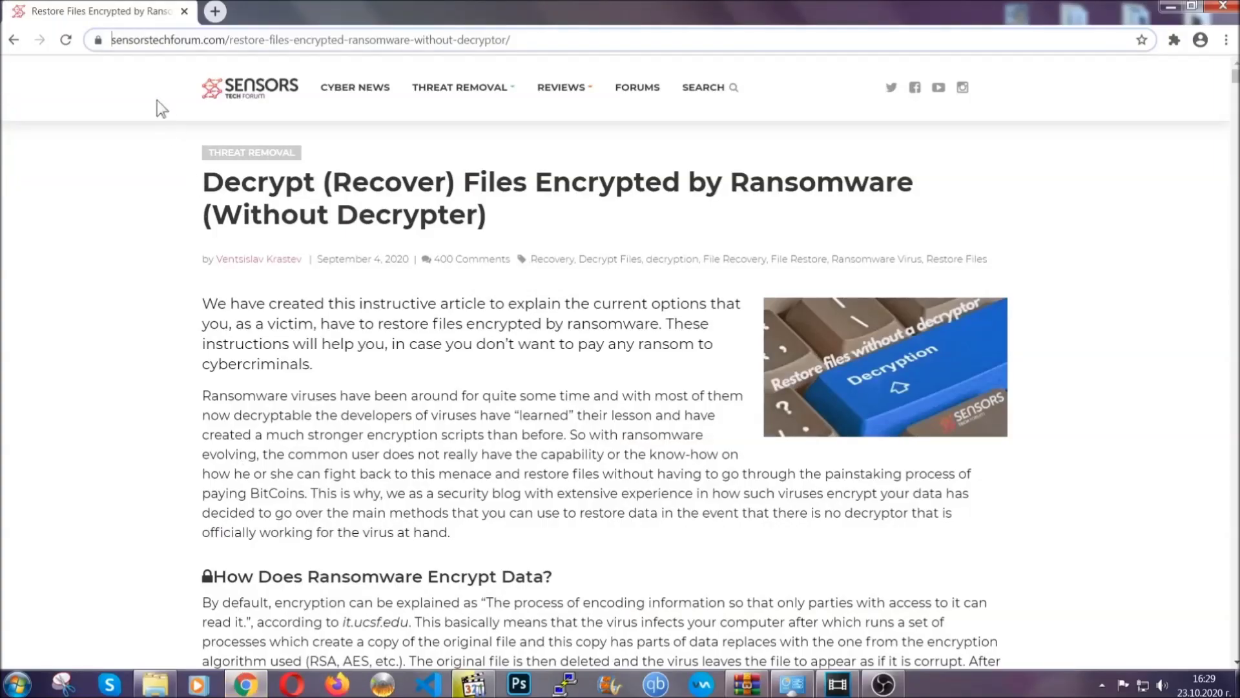
pyautogui.click(113, 40)
pyautogui.moveTo(114, 40); pyautogui.dragTo(559, 45)
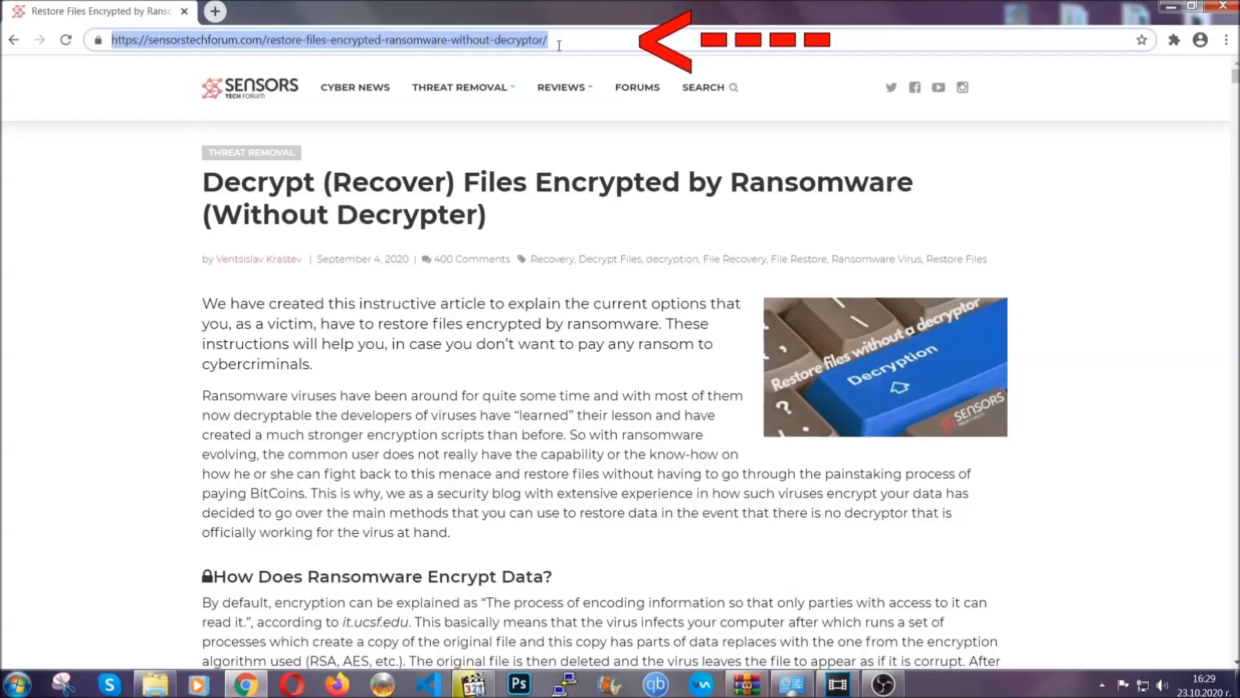
pyautogui.moveTo(560, 126)
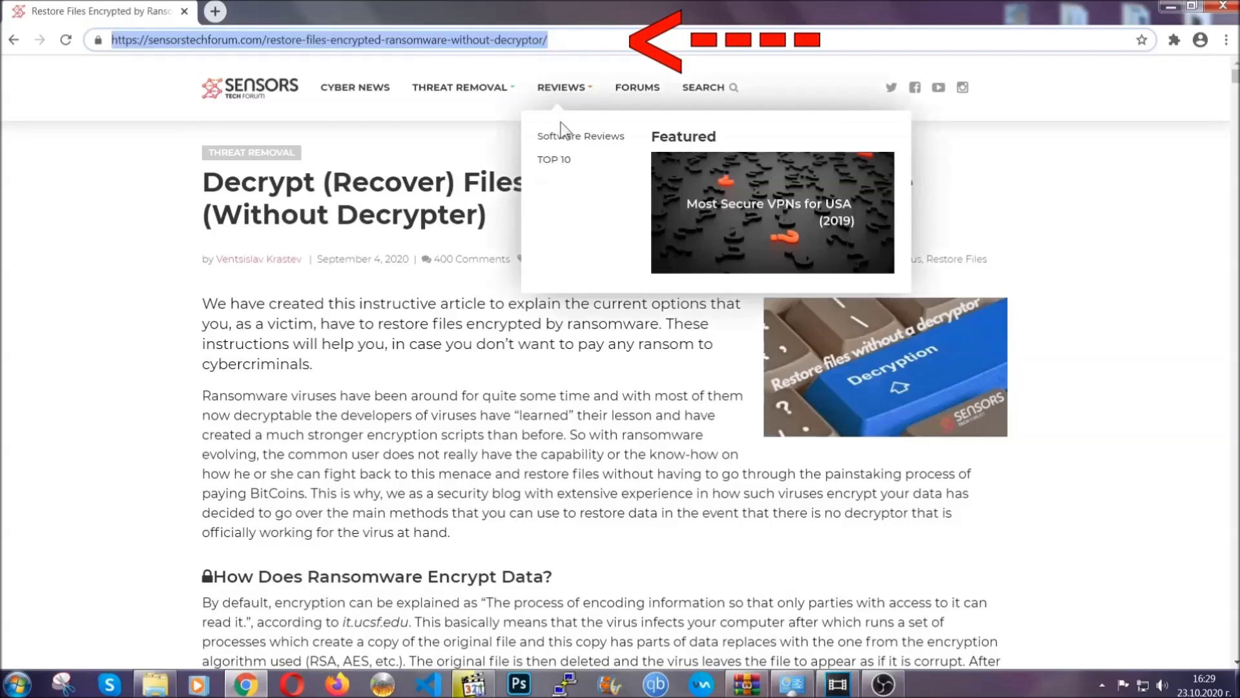
pyautogui.scroll(-5, 638, 353)
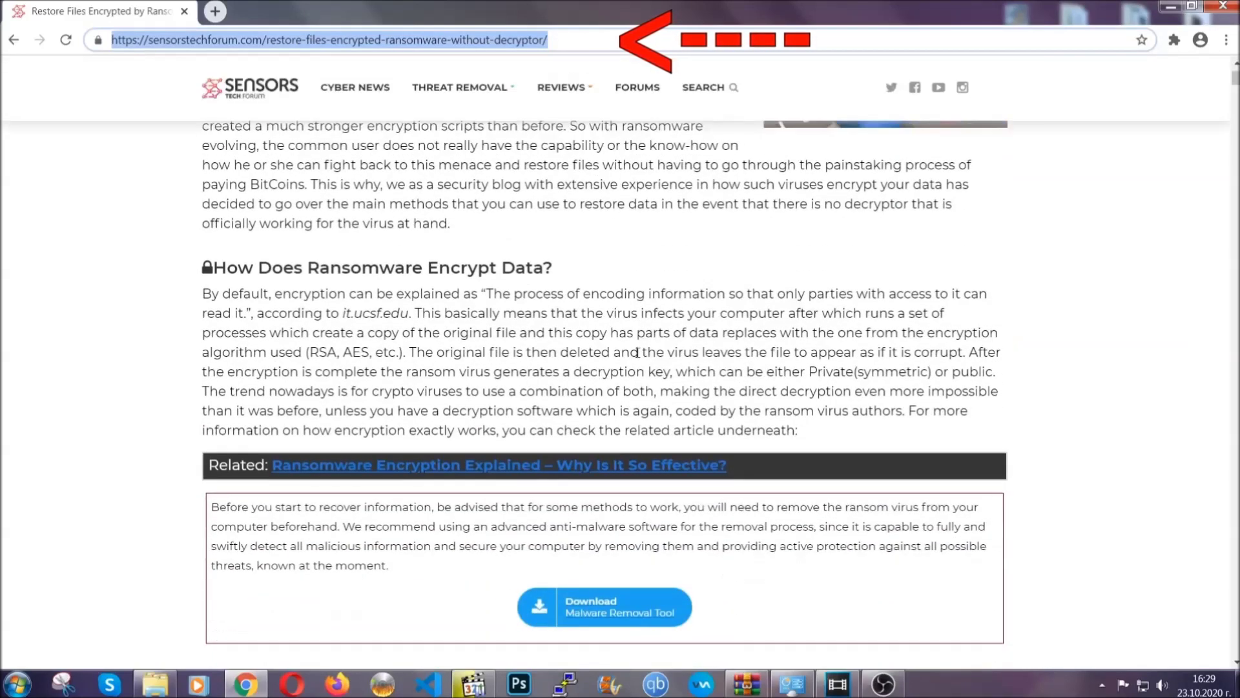
pyautogui.scroll(-6, 638, 353)
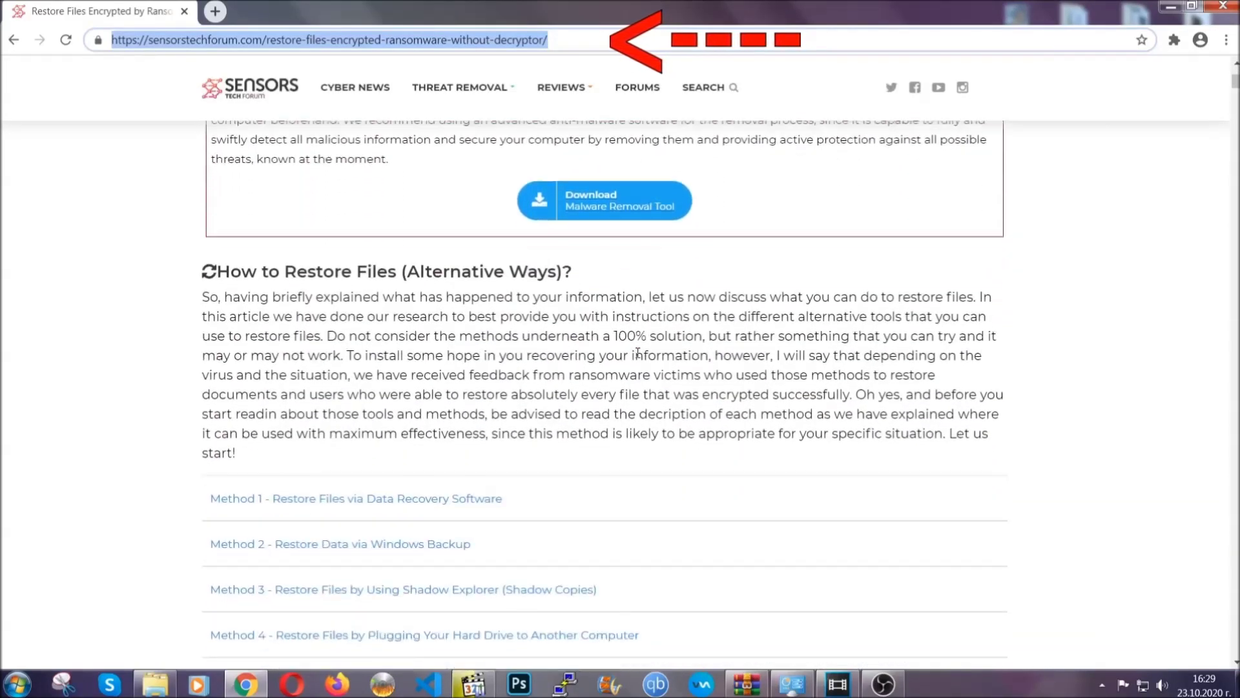
pyautogui.scroll(-4, 637, 352)
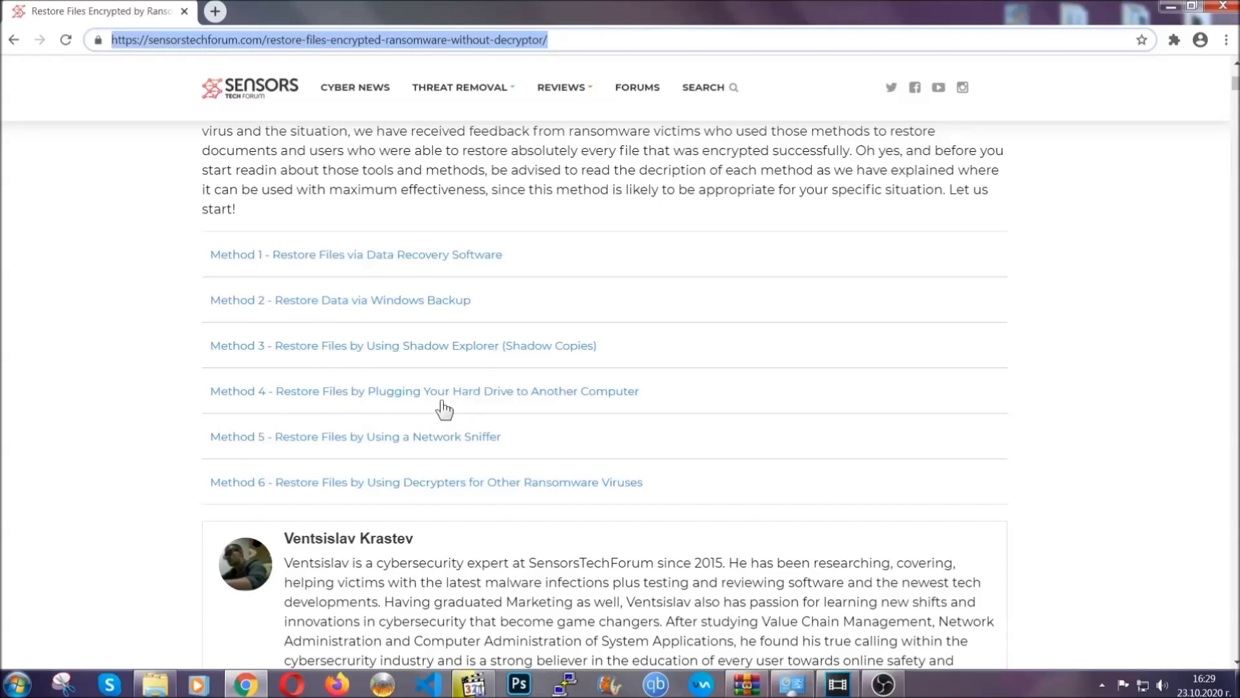
pyautogui.click(386, 299)
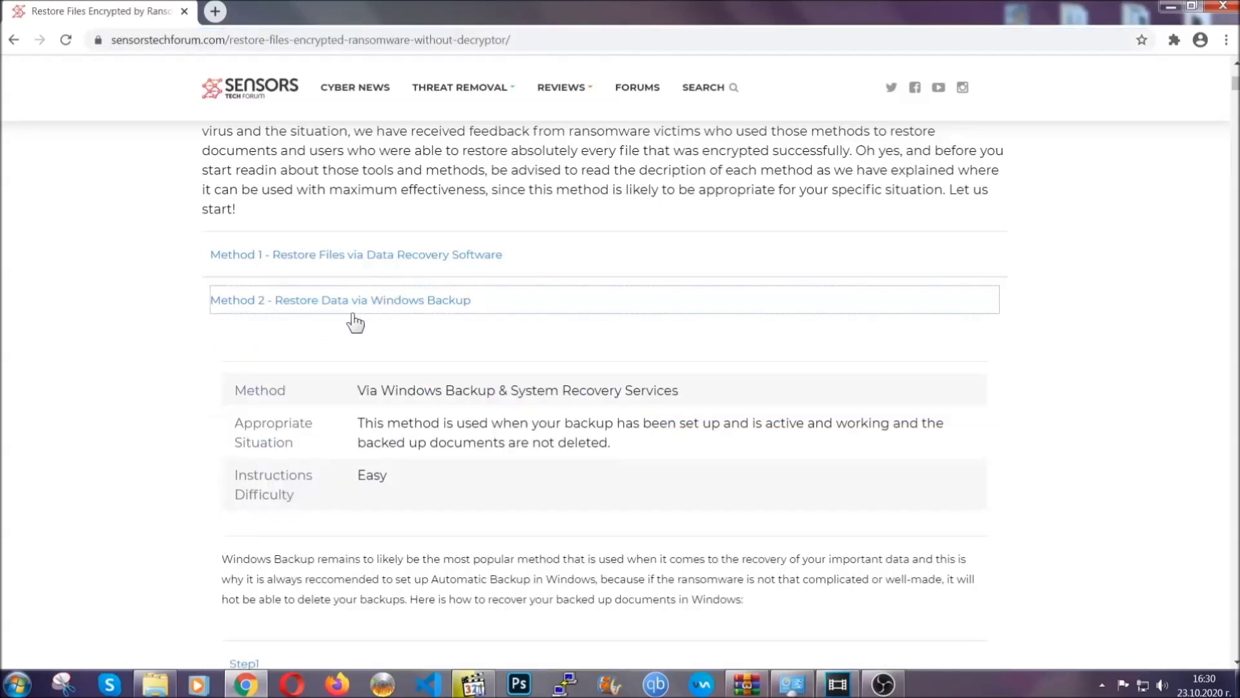
# Step: Highlight and then deselect the Method 2 summary table text
pyautogui.moveTo(359, 389); pyautogui.dragTo(436, 482)
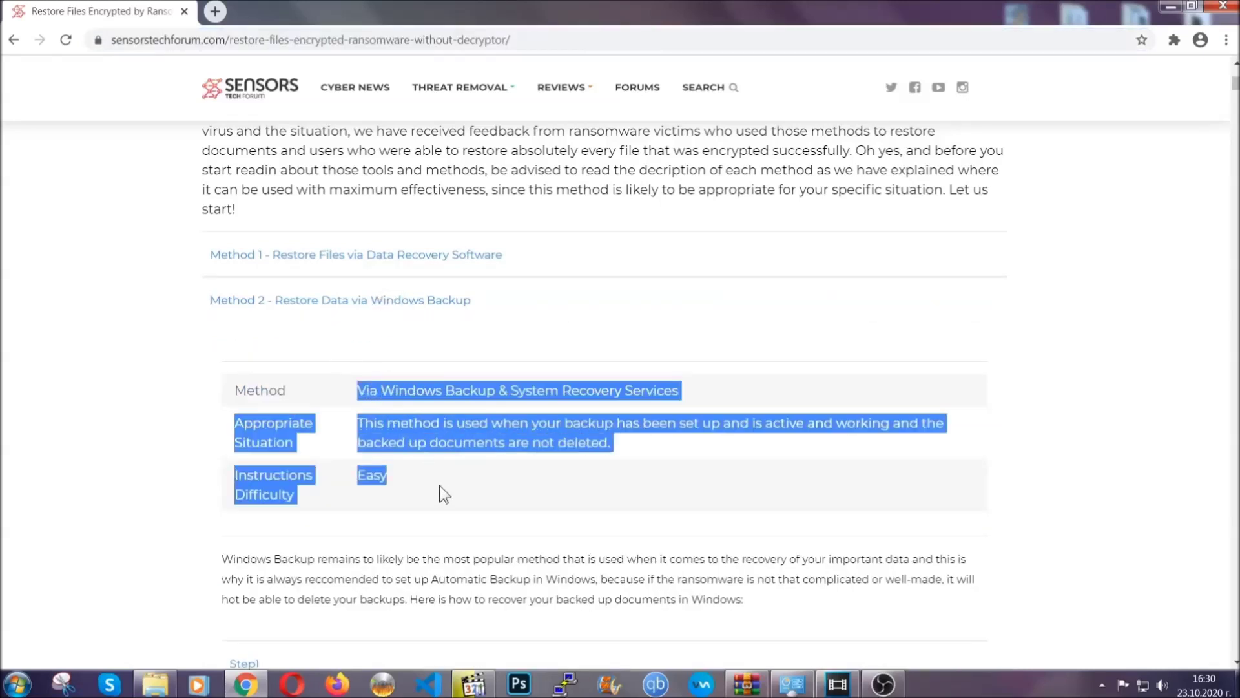
pyautogui.click(443, 482)
pyautogui.scroll(-4, 443, 482)
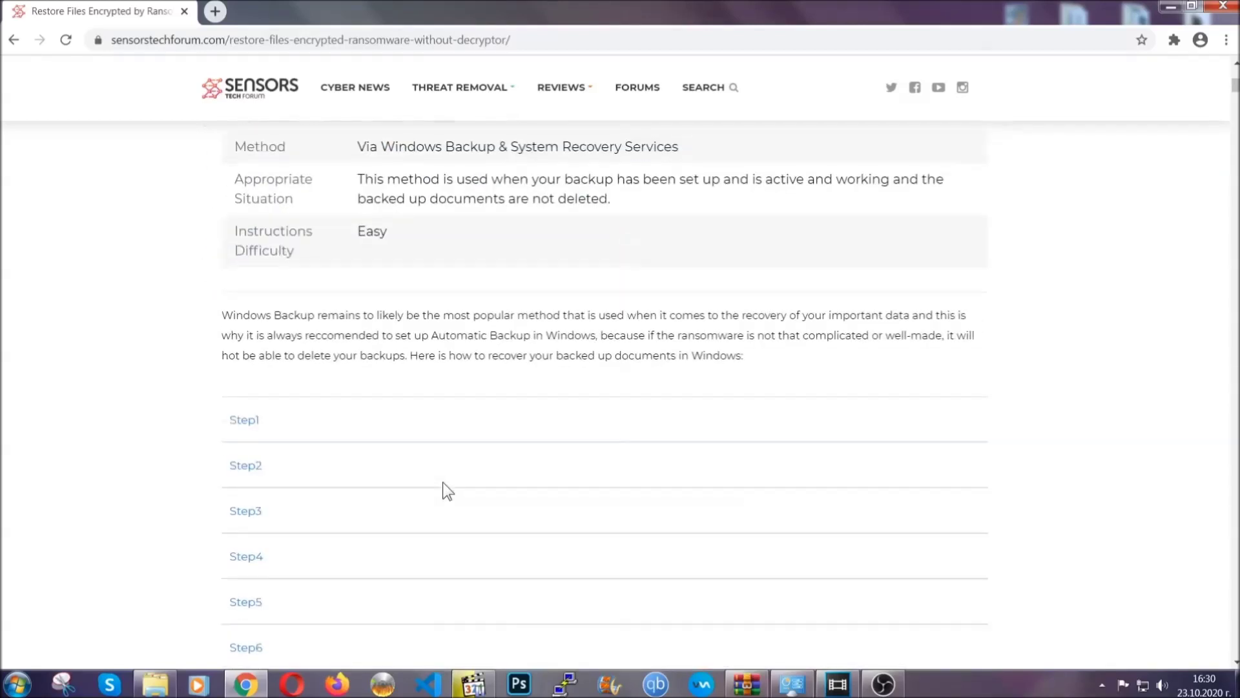
pyautogui.scroll(-1, 443, 482)
# Step: Expand the Step1, Step2 and Step3 headers of the Windows Backup instructions and read through them
pyautogui.click(258, 340)
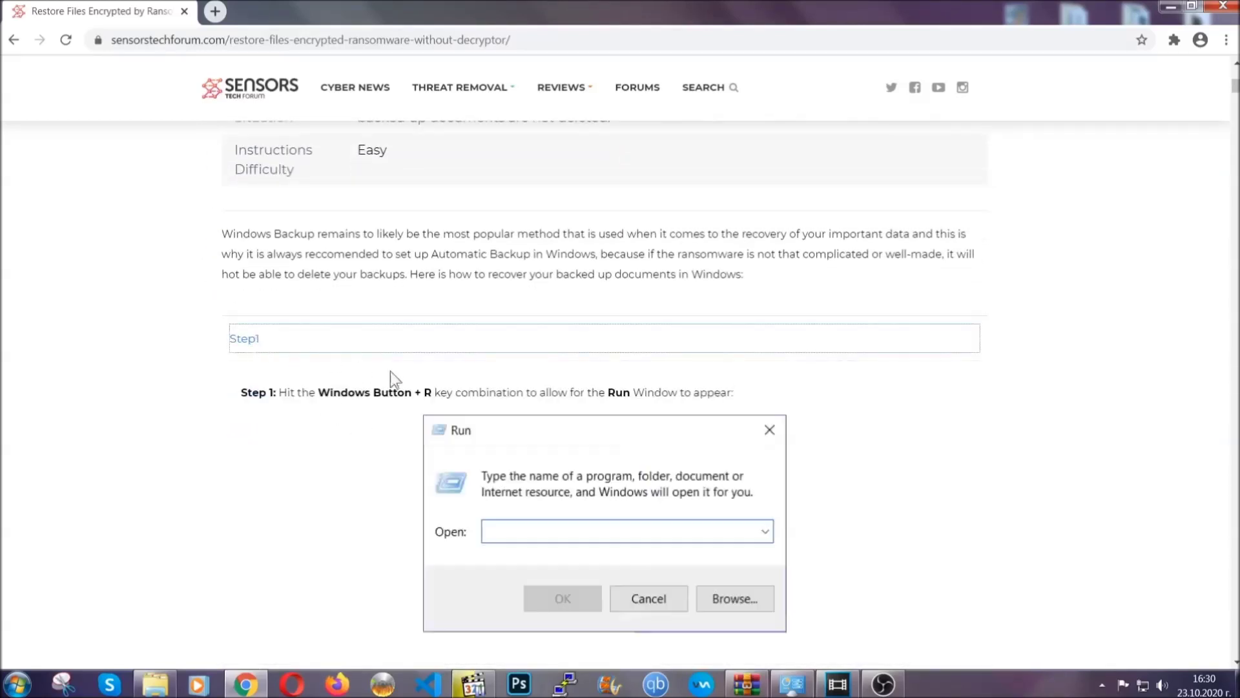
pyautogui.scroll(-5, 582, 401)
pyautogui.click(290, 407)
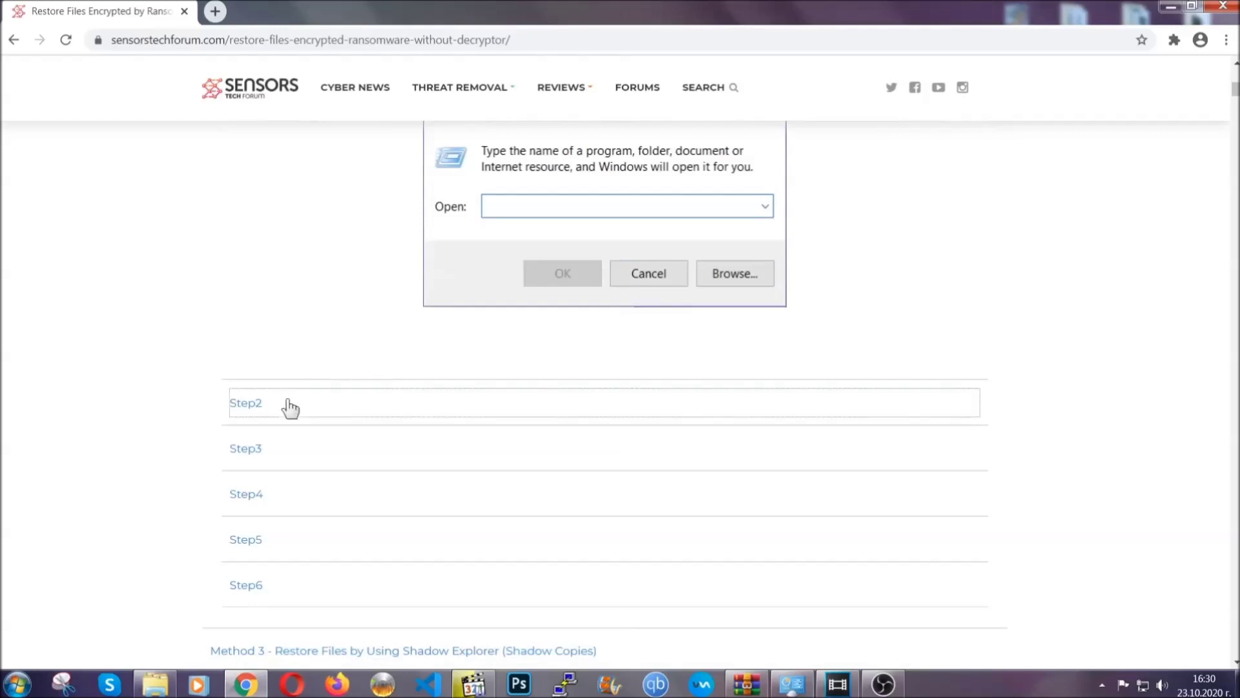
pyautogui.scroll(-5, 518, 410)
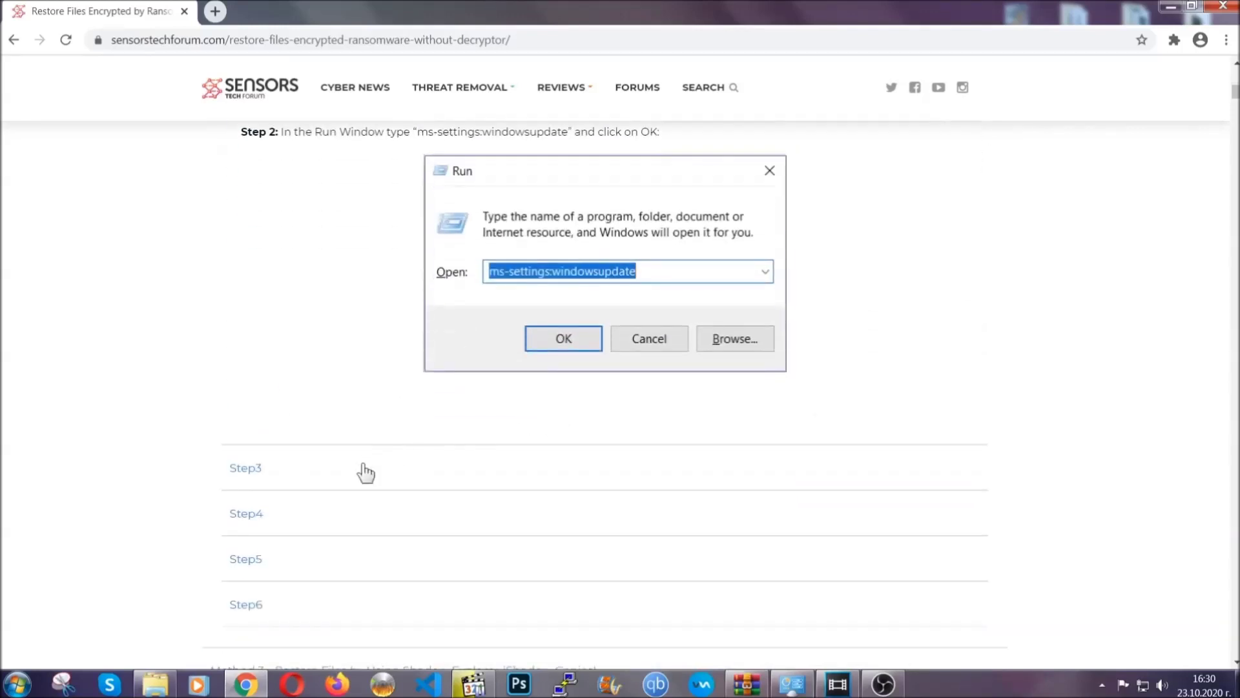
pyautogui.click(366, 470)
pyautogui.scroll(-4, 549, 444)
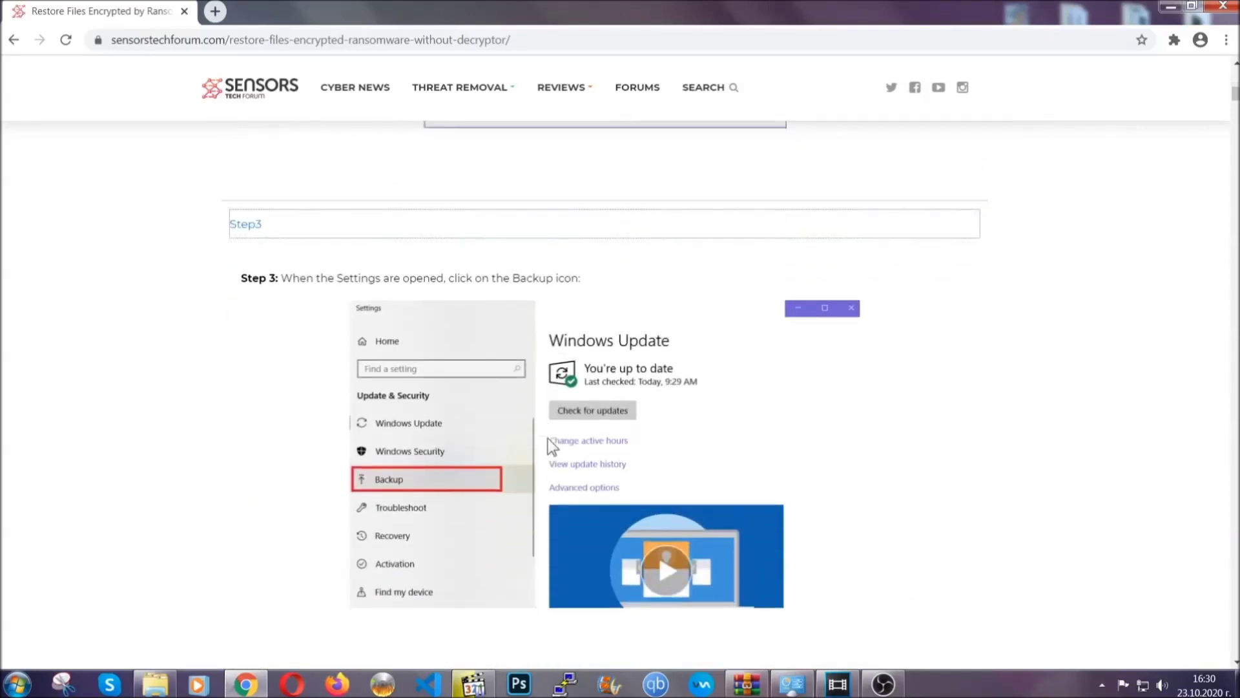
pyautogui.scroll(-5, 548, 438)
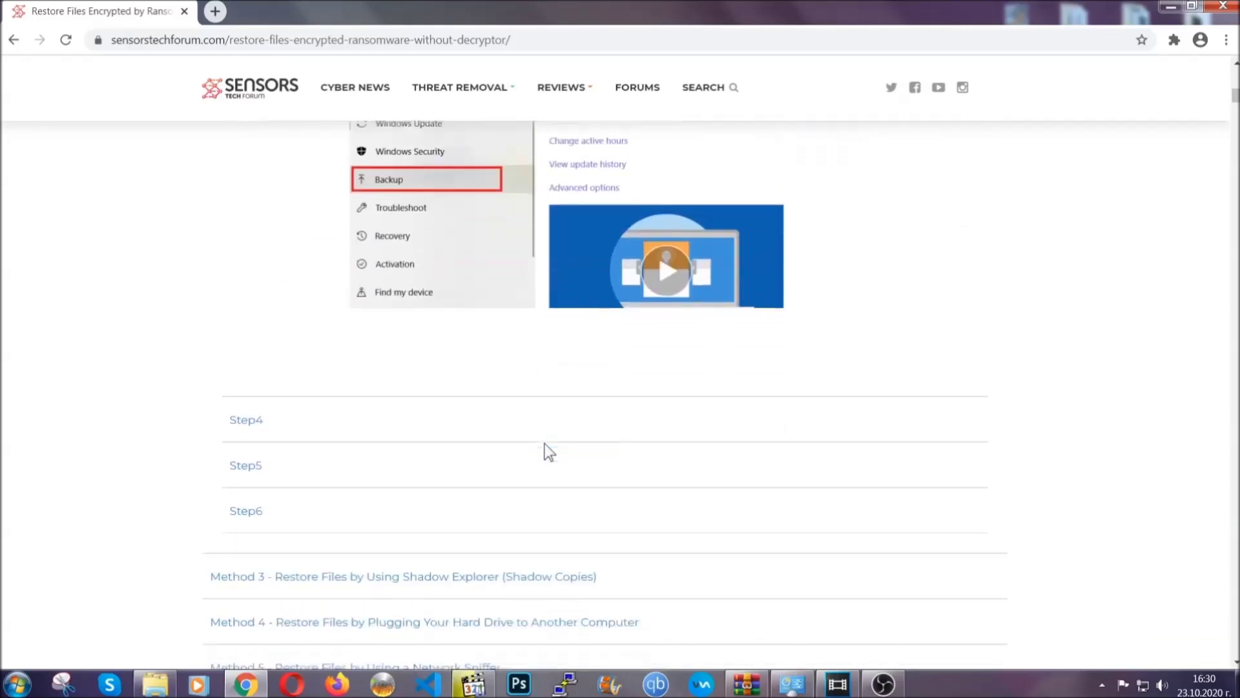
pyautogui.scroll(-8, 544, 443)
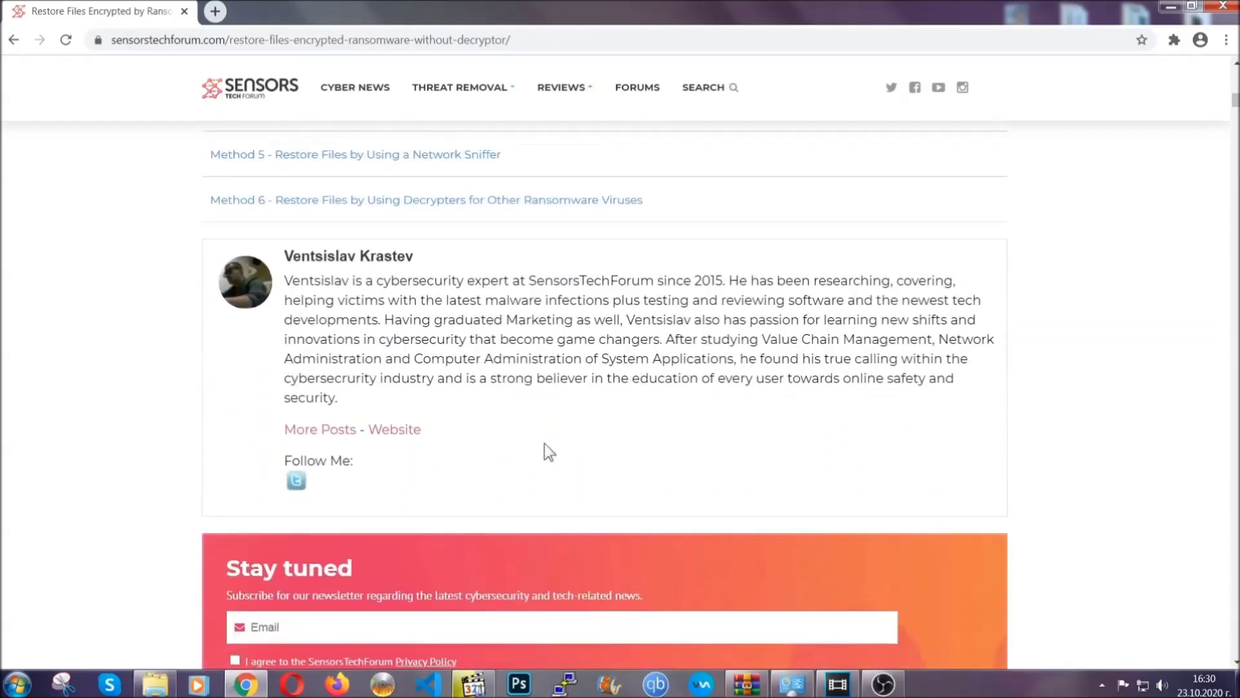
# Step: Return to the top of the article and minimize Chrome to reveal the desktop
pyautogui.scroll(20, 545, 443)
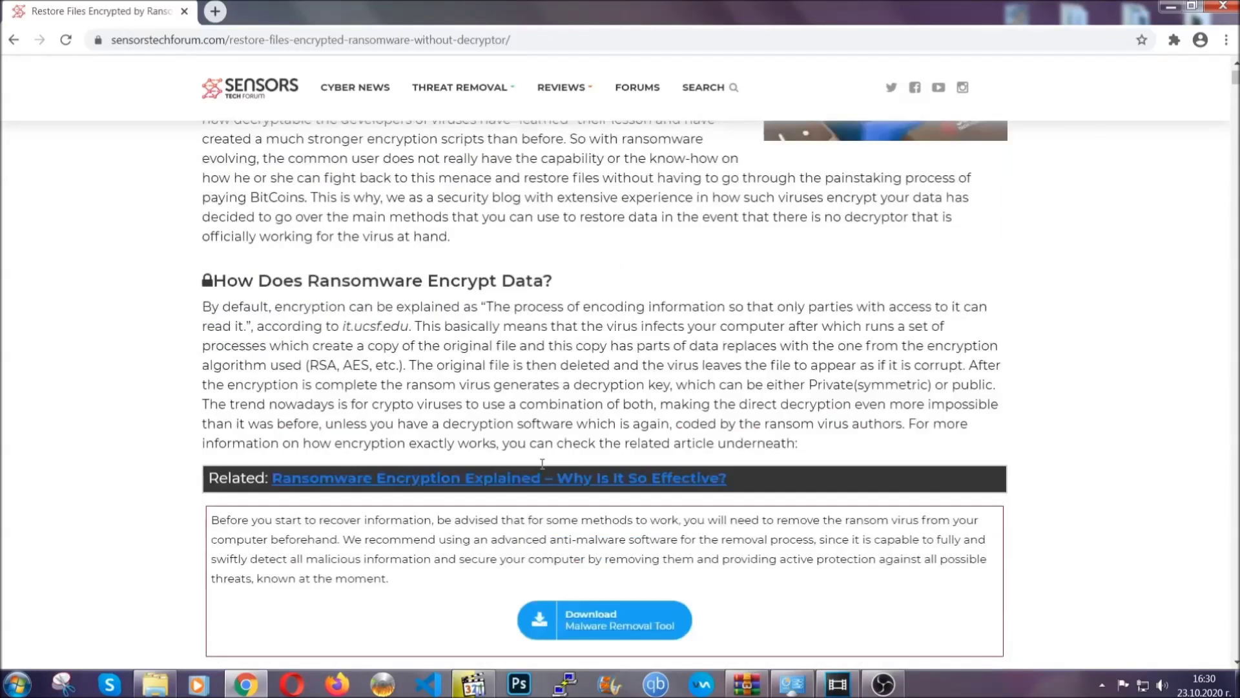
pyautogui.scroll(5, 542, 463)
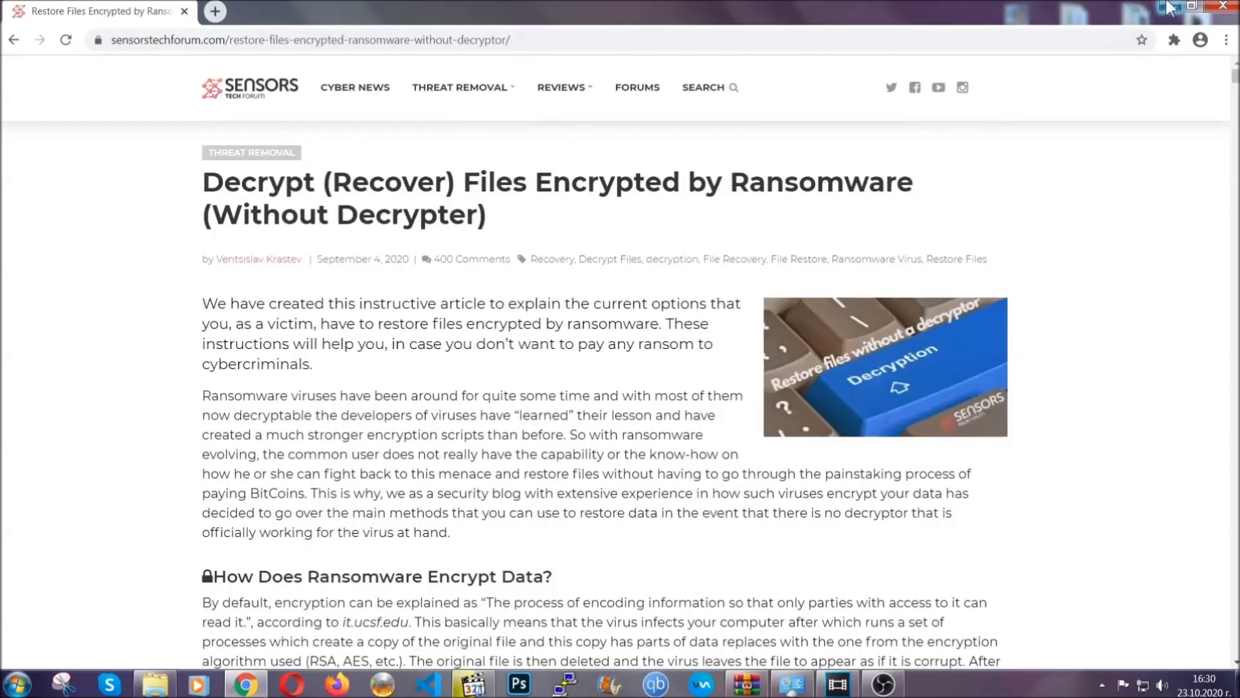
pyautogui.click(1170, 7)
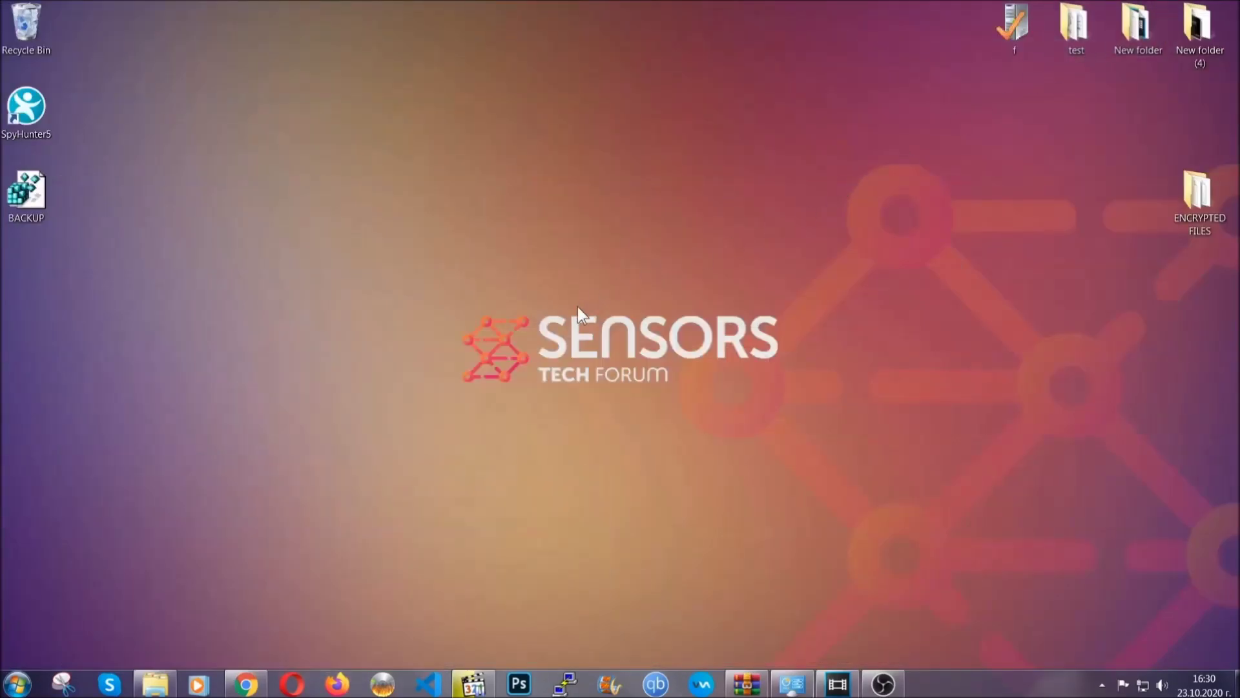